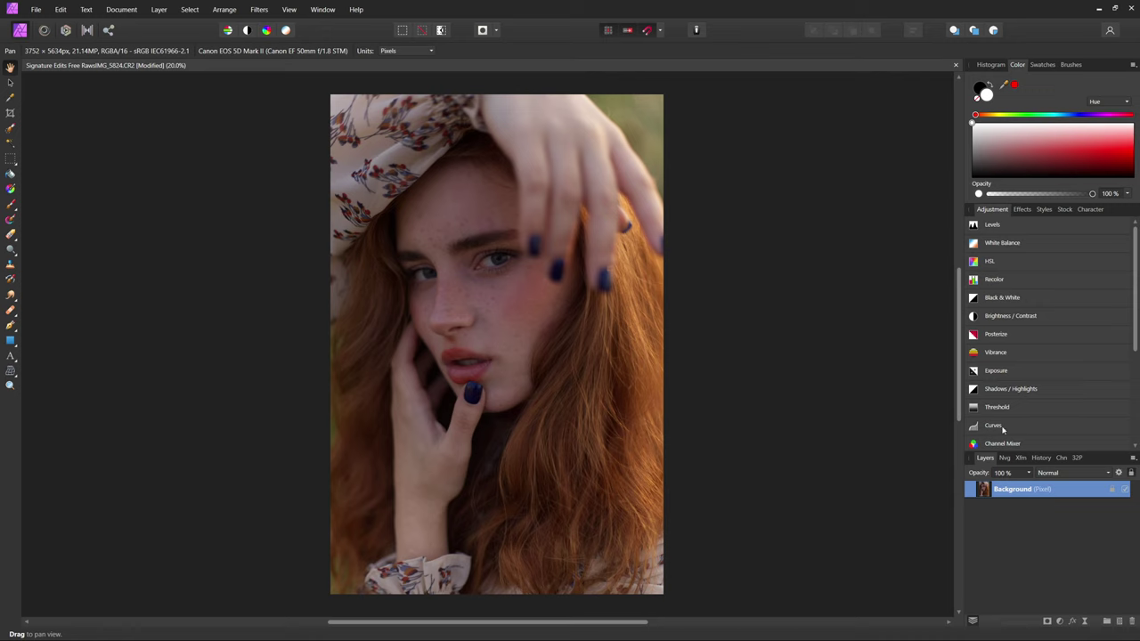
# Step: Add a Curves layer with a gentle S-curve: highlights raised, shadows deepened, black point lifted
pyautogui.click(998, 426)
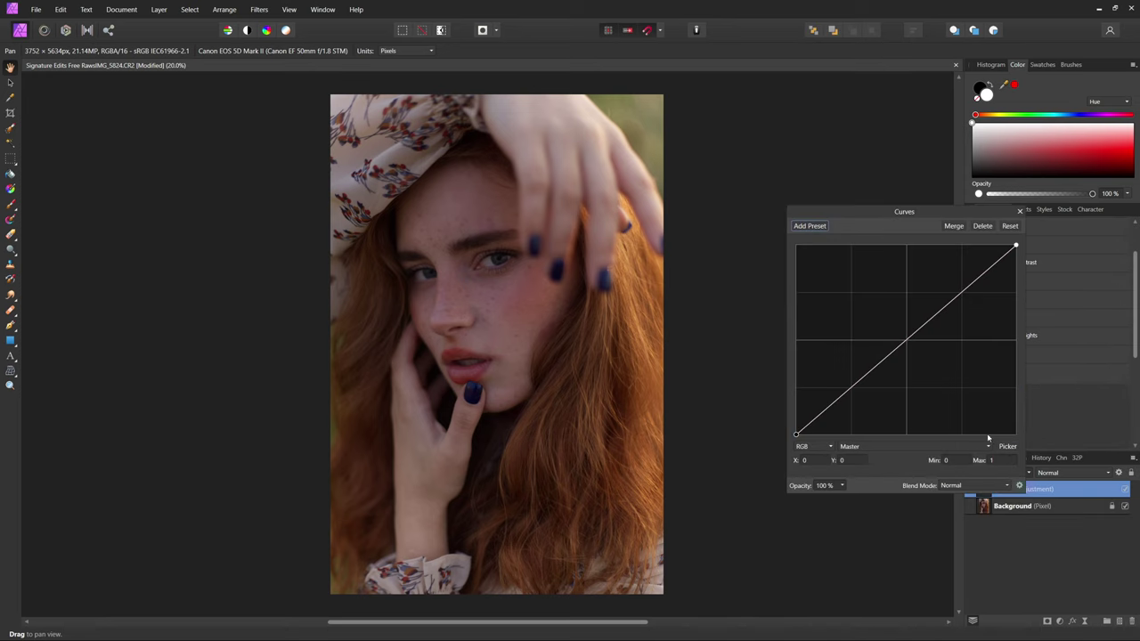
pyautogui.click(961, 295)
pyautogui.moveTo(962, 294); pyautogui.dragTo(961, 290)
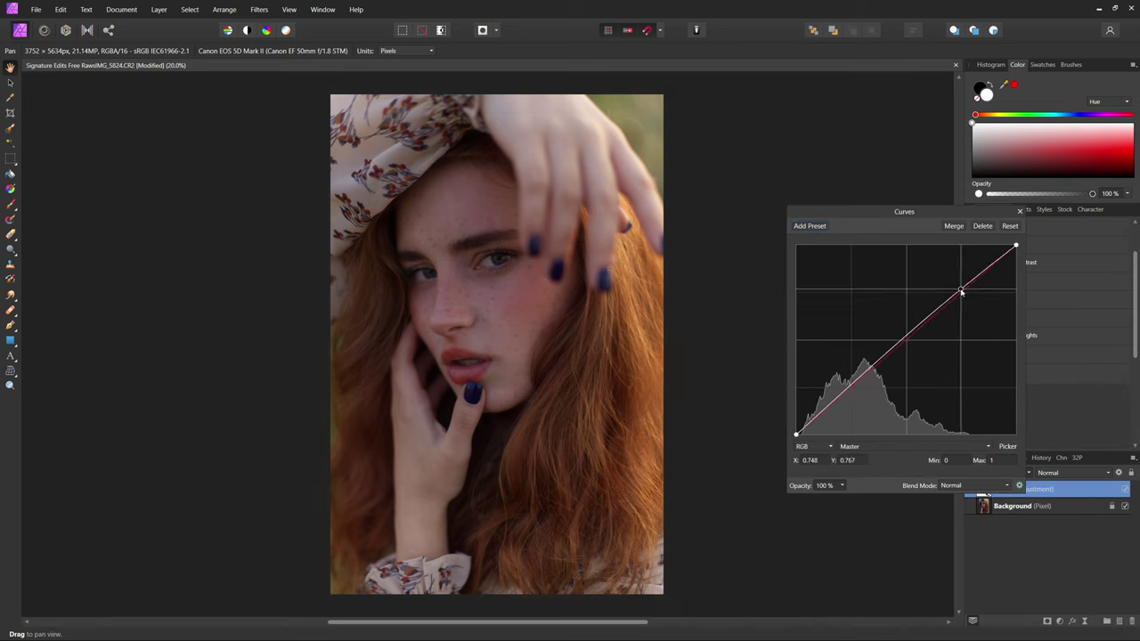
pyautogui.moveTo(852, 387); pyautogui.dragTo(852, 393)
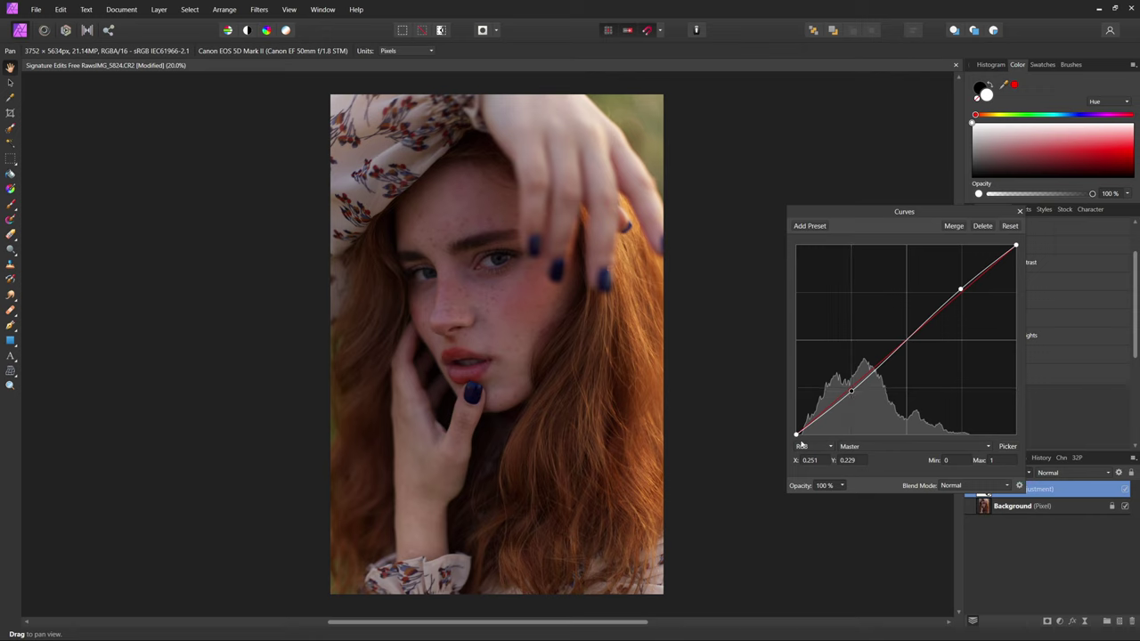
pyautogui.moveTo(796, 435); pyautogui.dragTo(778, 424)
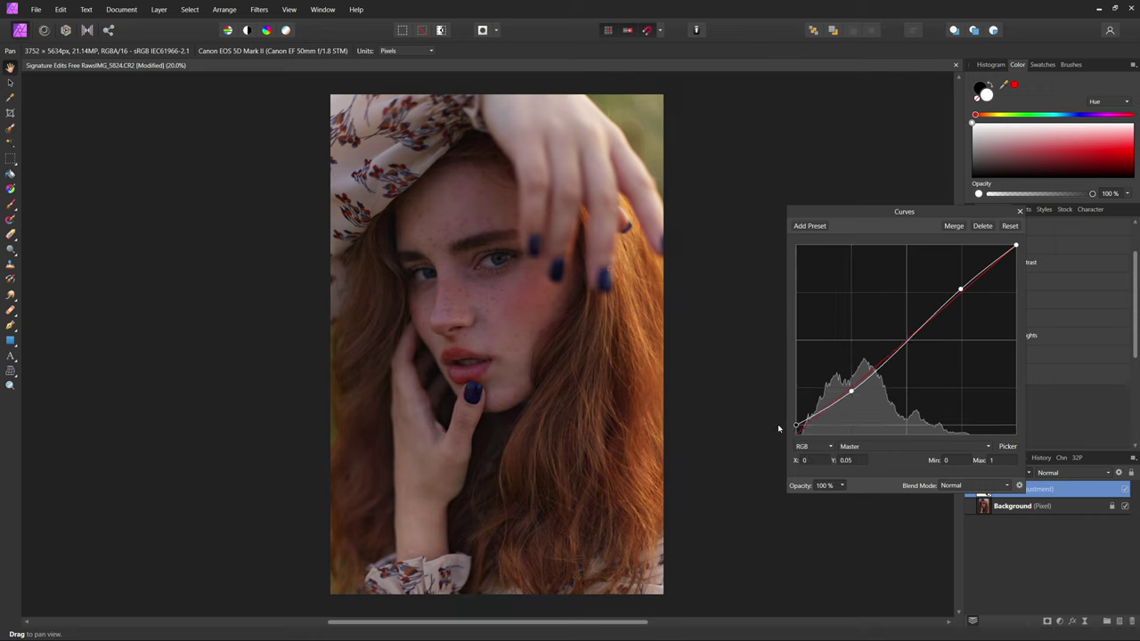
pyautogui.click(1020, 212)
pyautogui.scroll(-5, 1017, 395)
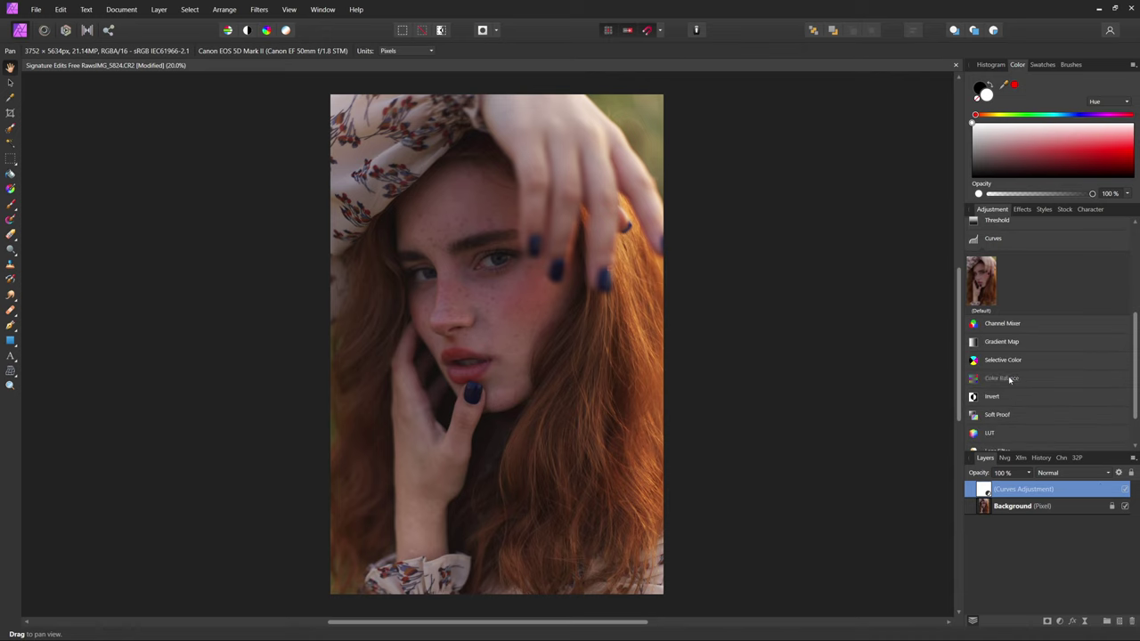
pyautogui.click(1017, 379)
# Step: Add a Color Balance layer and set Shadows to Cyan/Red -10, Yellow/Blue +9
pyautogui.click(982, 415)
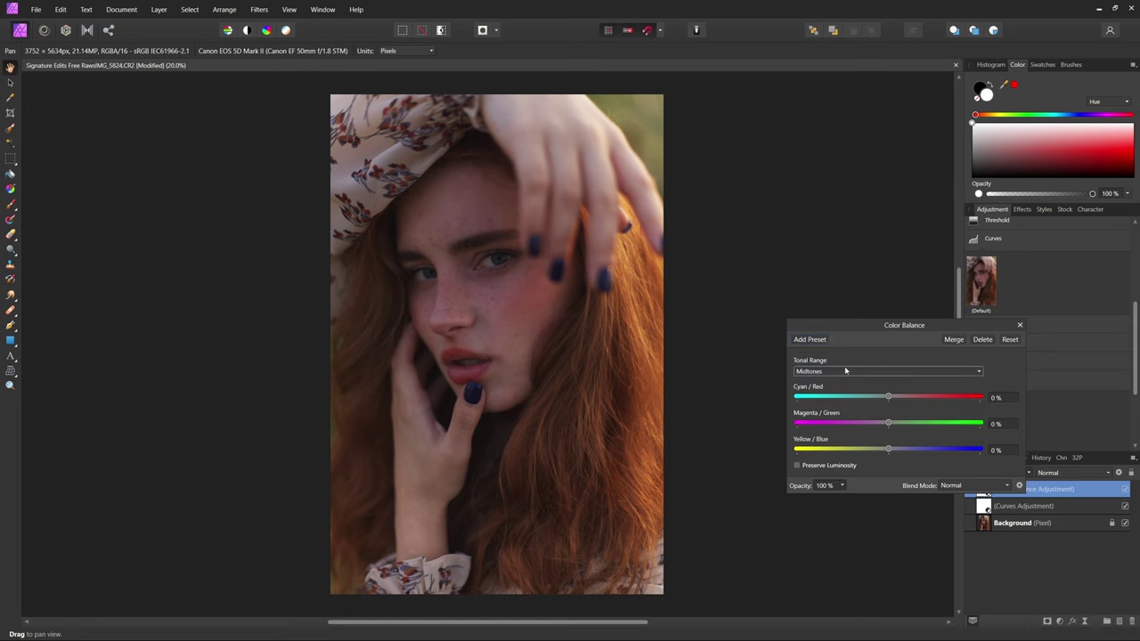
pyautogui.click(819, 372)
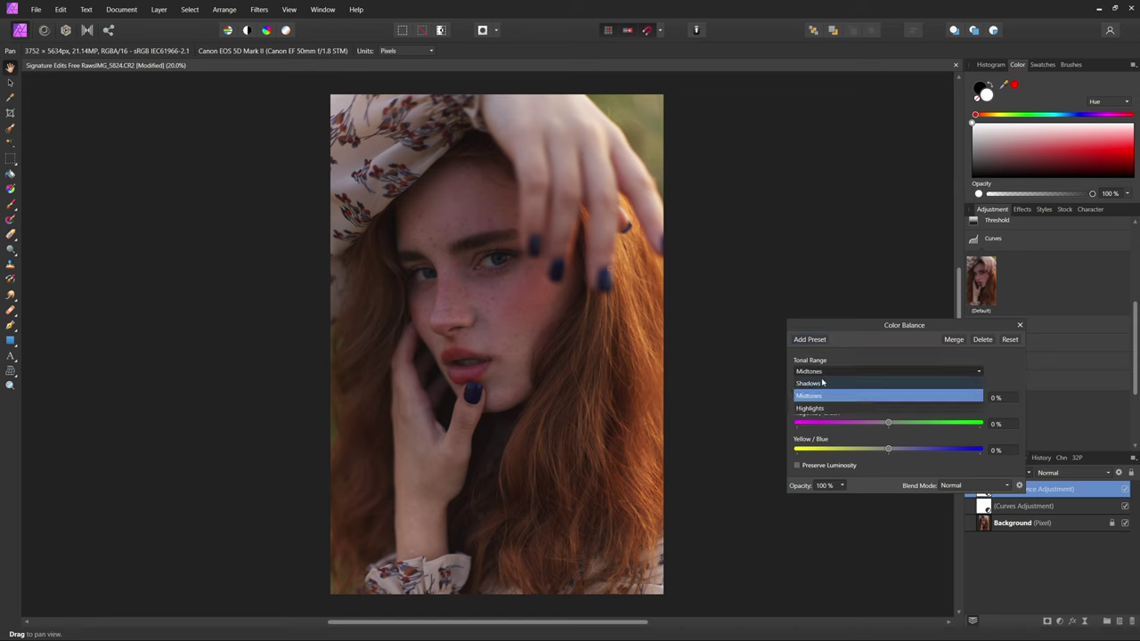
pyautogui.click(820, 383)
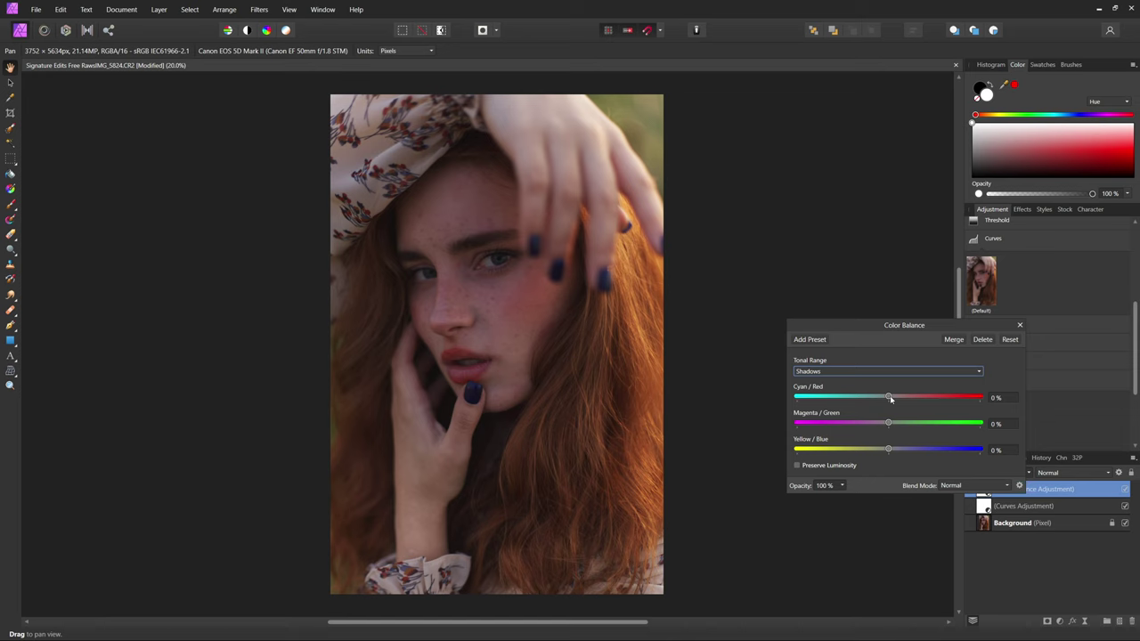
pyautogui.moveTo(890, 396); pyautogui.dragTo(880, 400)
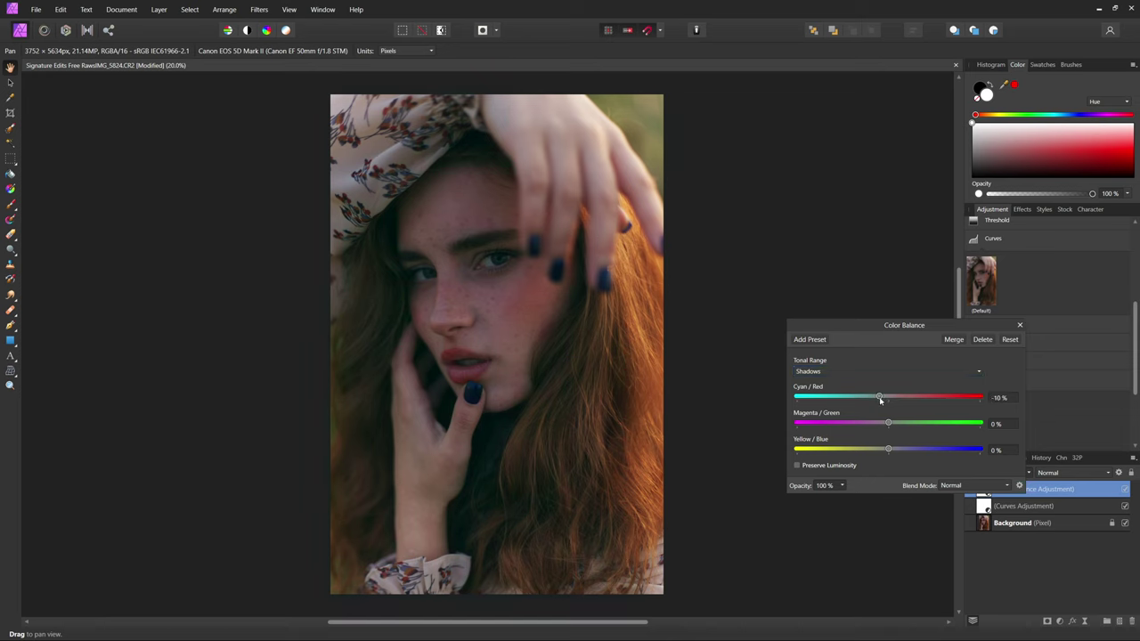
pyautogui.moveTo(891, 452); pyautogui.dragTo(888, 424)
# Step: Set the Highlights to Cyan/Red -10 and Yellow/Blue +9
pyautogui.click(834, 375)
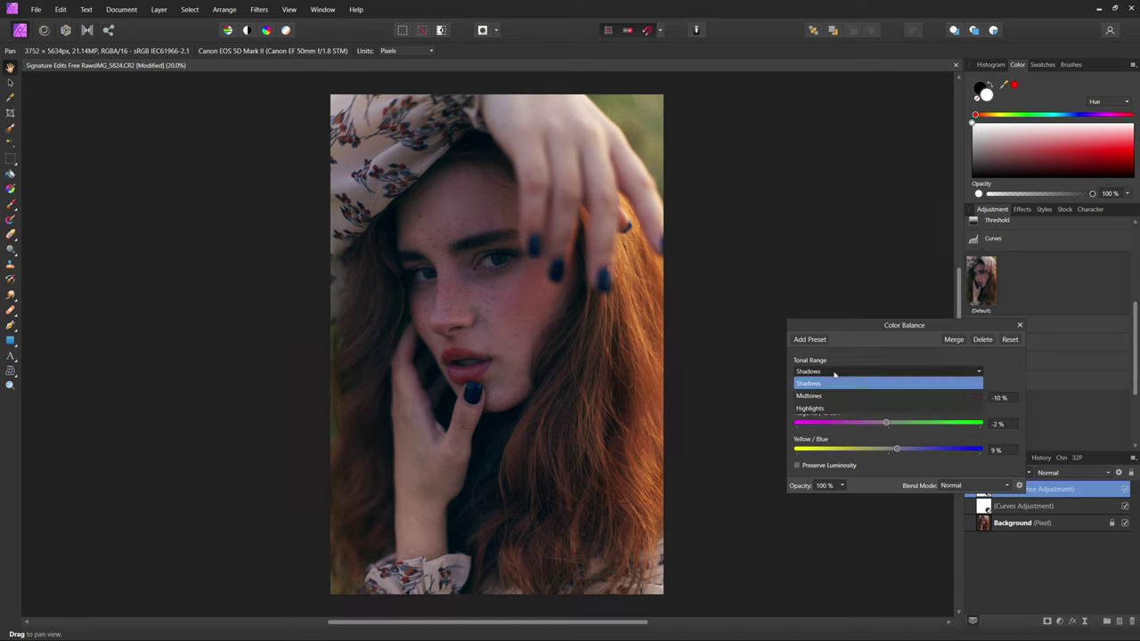
pyautogui.click(840, 414)
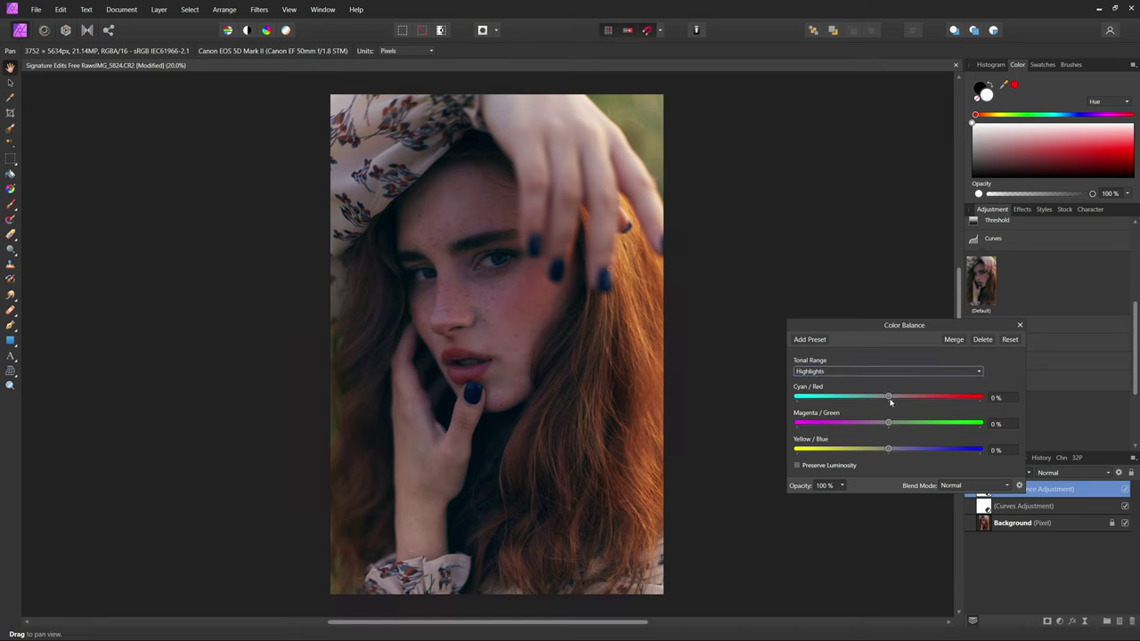
pyautogui.moveTo(889, 400); pyautogui.dragTo(880, 400)
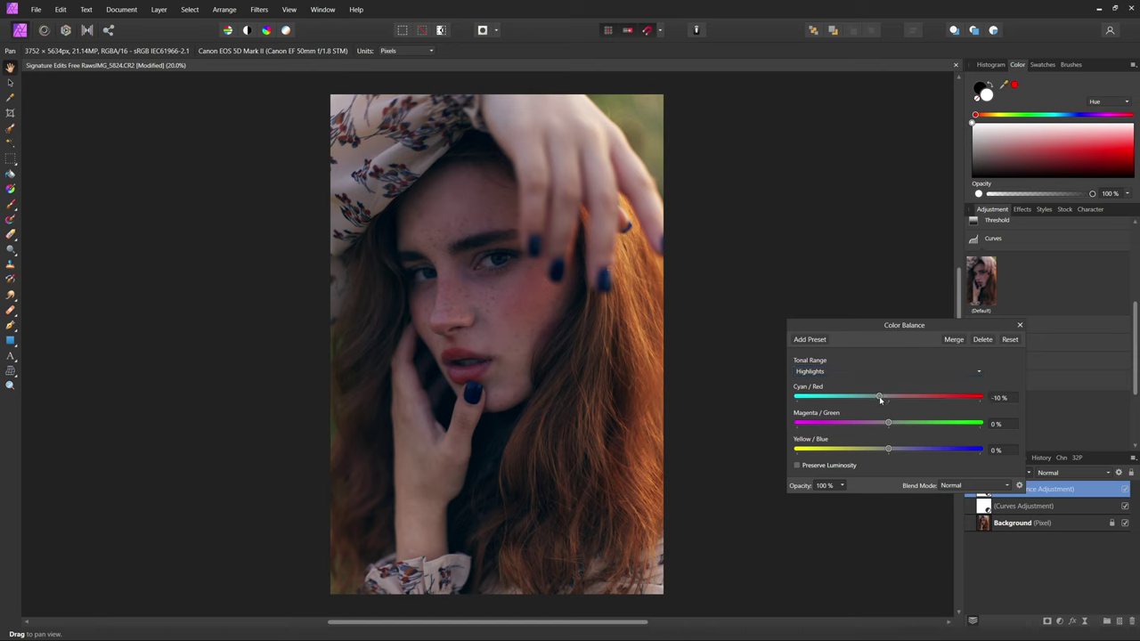
pyautogui.moveTo(888, 449); pyautogui.dragTo(886, 424)
# Step: Warm the Midtones to Cyan/Red +11 and Yellow/Blue -9, then close Color Balance
pyautogui.click(855, 374)
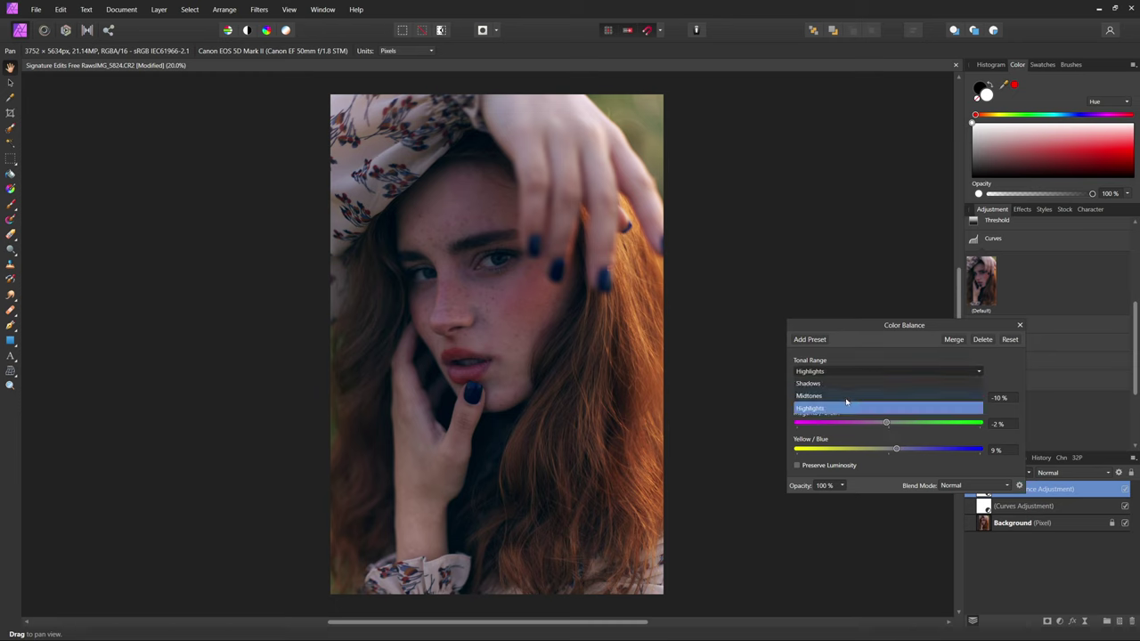
pyautogui.click(855, 395)
pyautogui.moveTo(890, 400); pyautogui.dragTo(899, 403)
pyautogui.moveTo(889, 450); pyautogui.dragTo(884, 426)
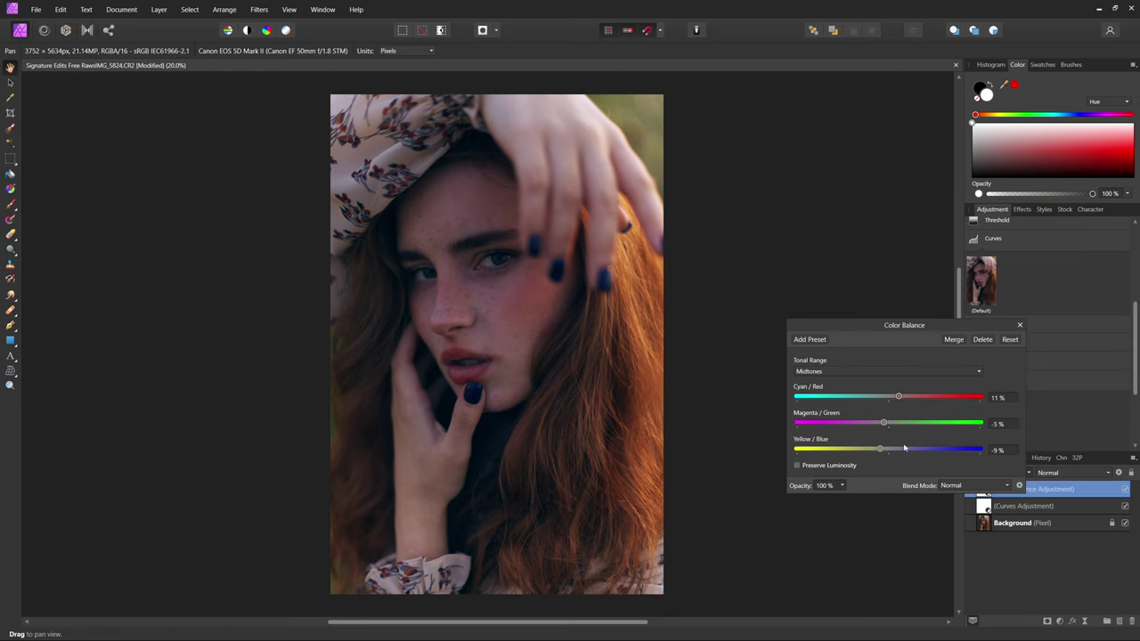
pyautogui.press('Return')
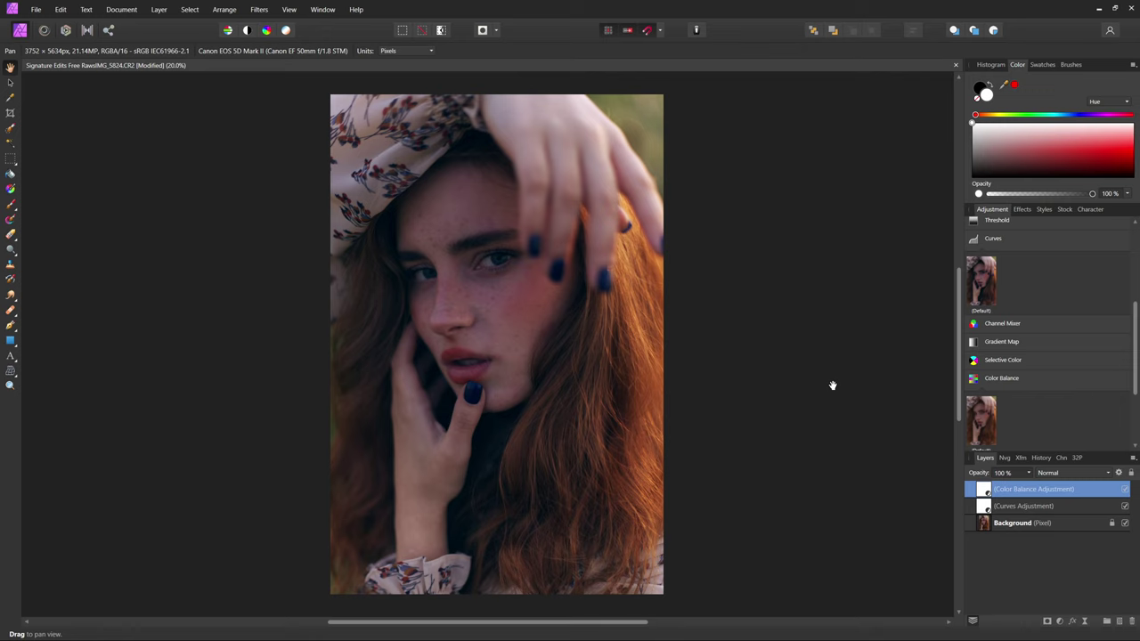
pyautogui.scroll(3, 1046, 379)
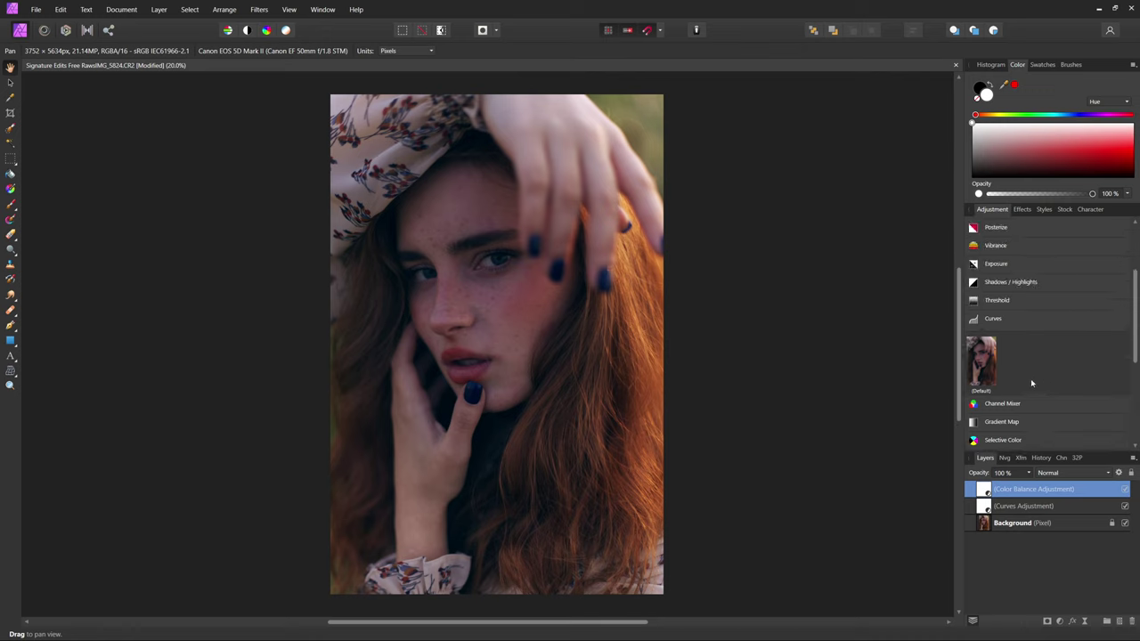
# Step: Add a Channel Mixer with Green output at Green 0% and Blue 100%, then lower its opacity
pyautogui.click(1026, 404)
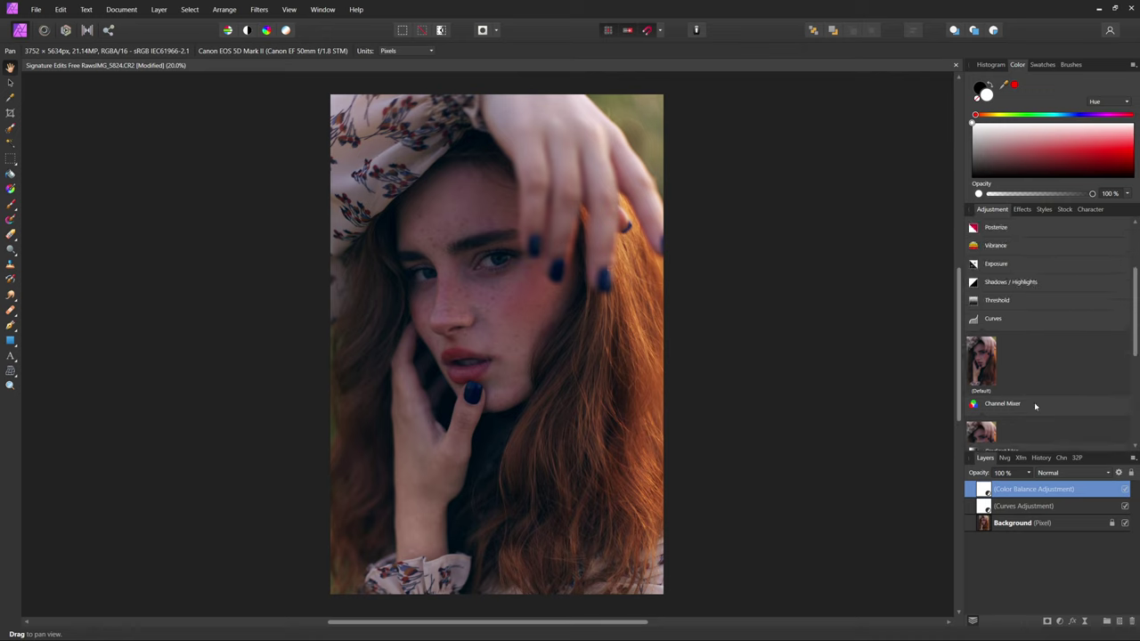
pyautogui.scroll(-1, 1015, 401)
pyautogui.click(987, 423)
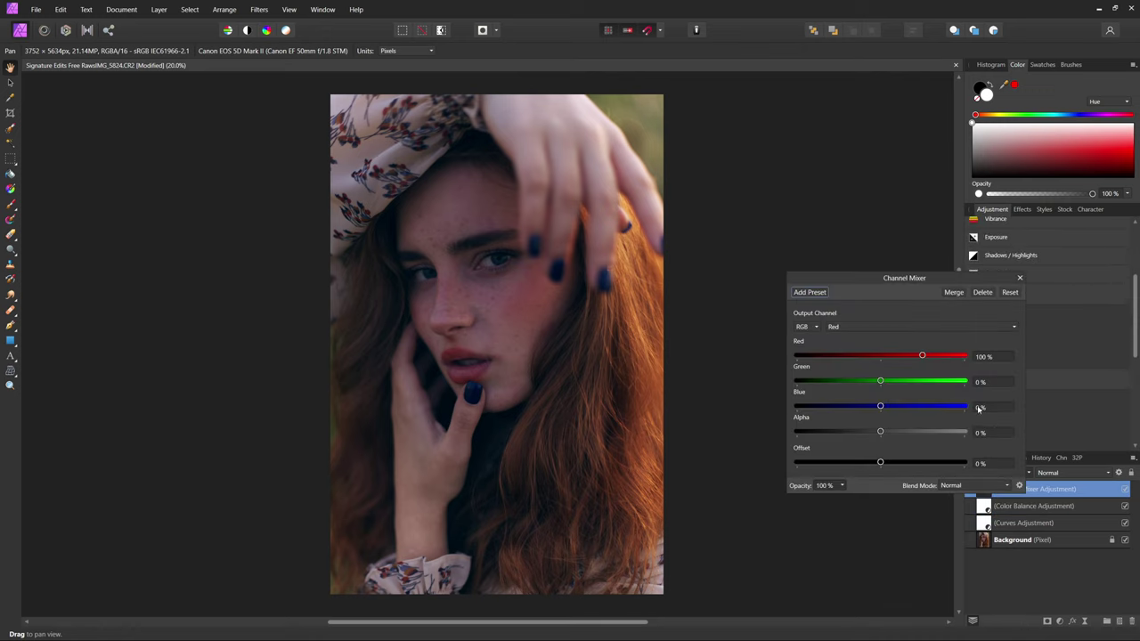
pyautogui.click(876, 327)
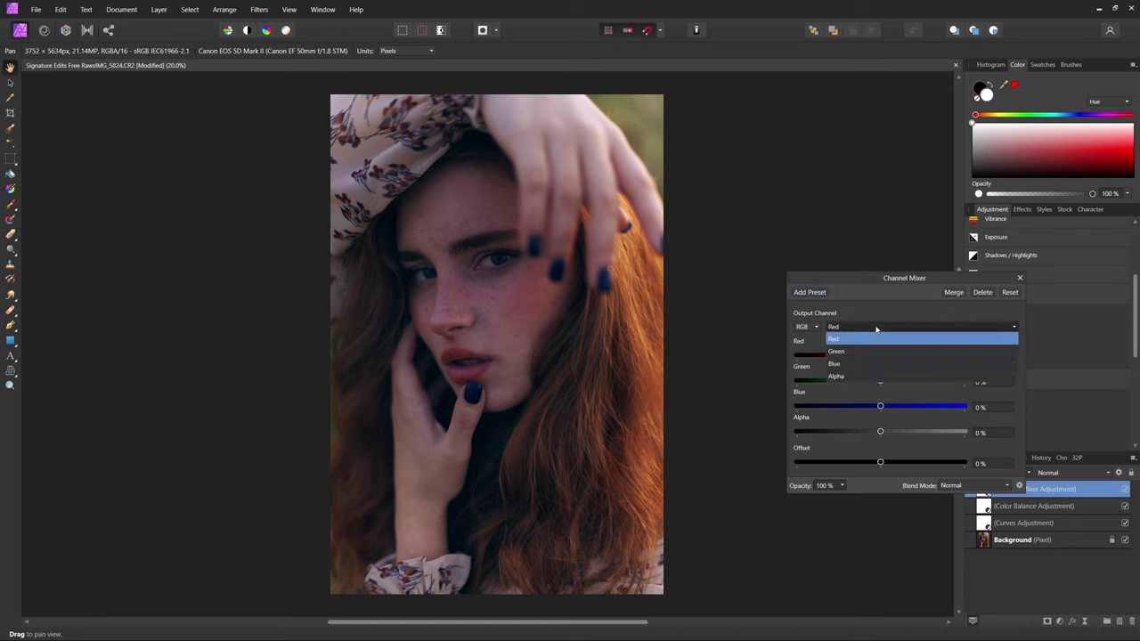
pyautogui.click(869, 353)
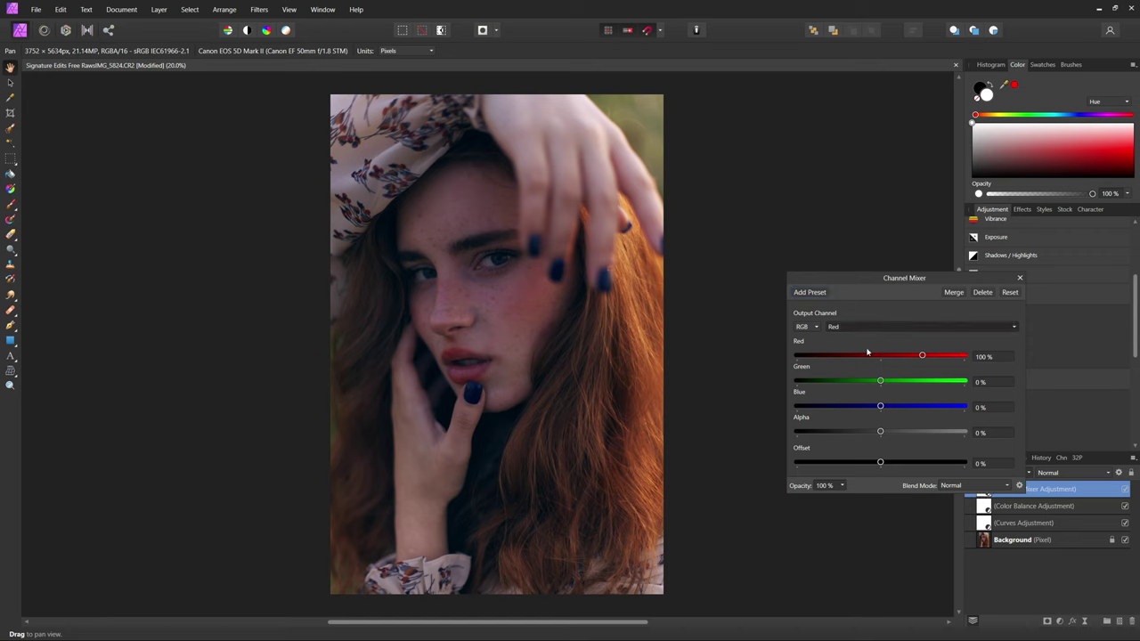
pyautogui.click(998, 382)
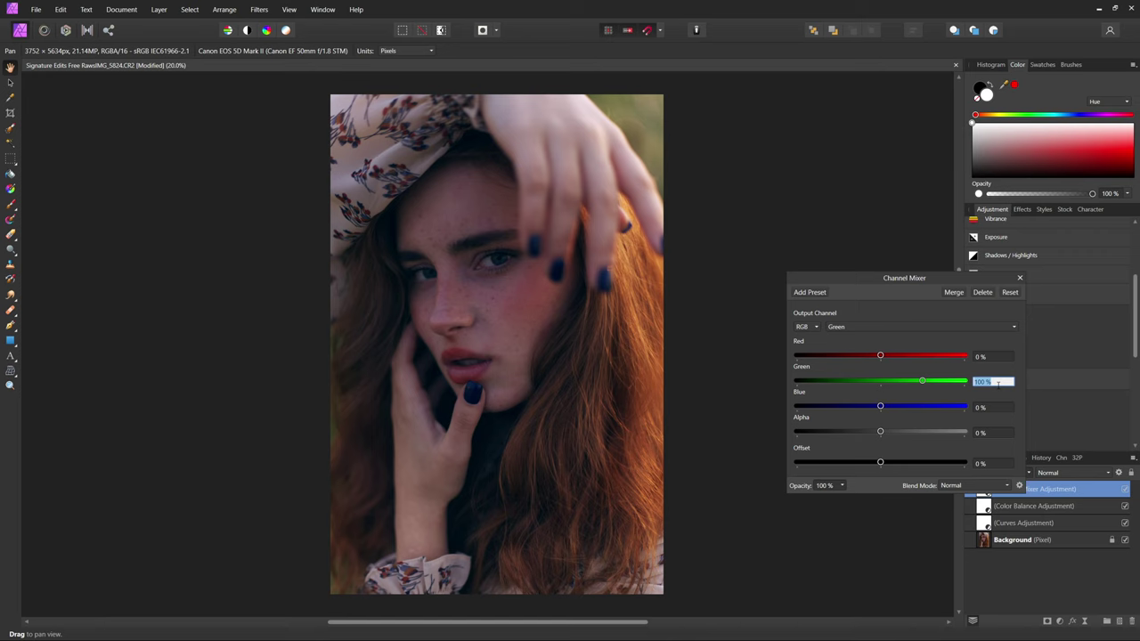
pyautogui.write('0')
pyautogui.press('Return')
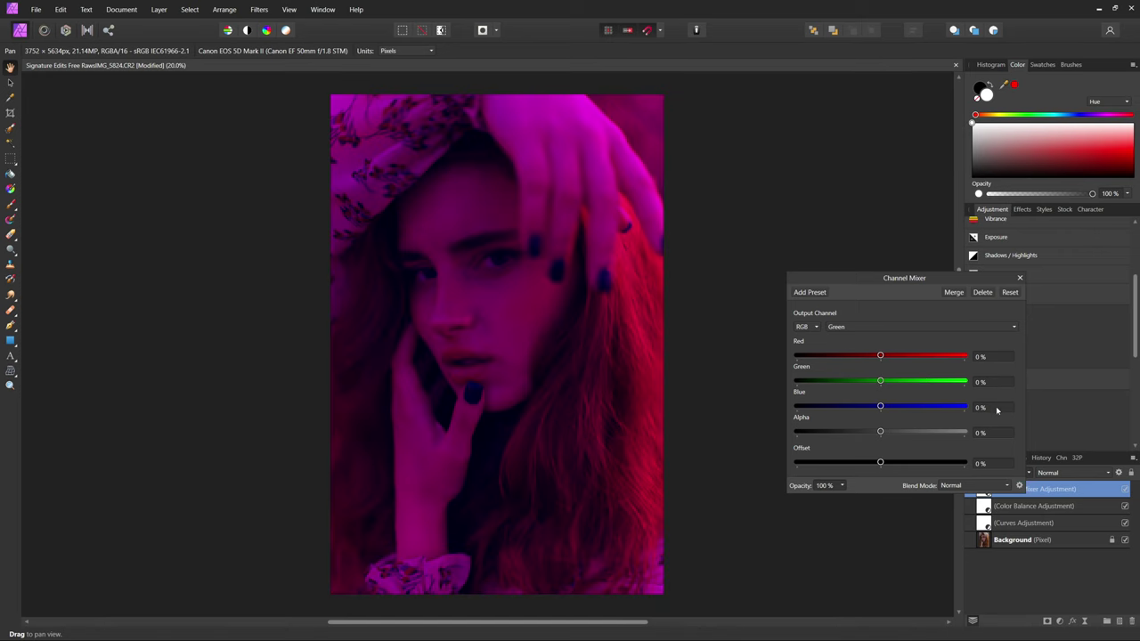
pyautogui.click(997, 407)
pyautogui.write('100')
pyautogui.press('Return')
pyautogui.click(1020, 277)
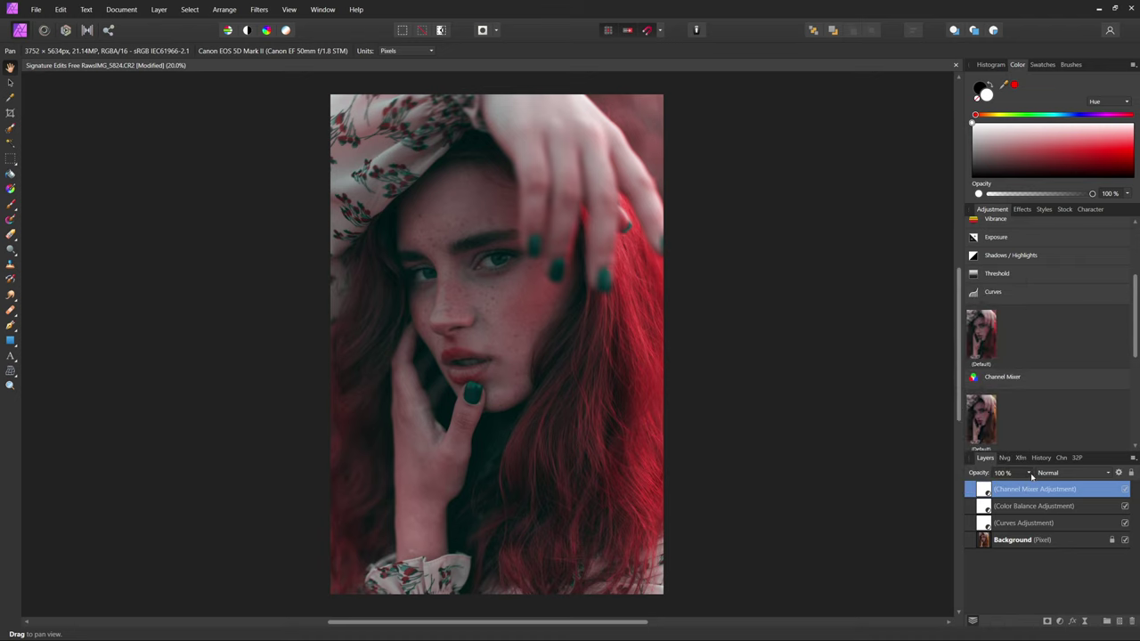
pyautogui.click(1029, 472)
pyautogui.moveTo(1031, 487); pyautogui.dragTo(998, 486)
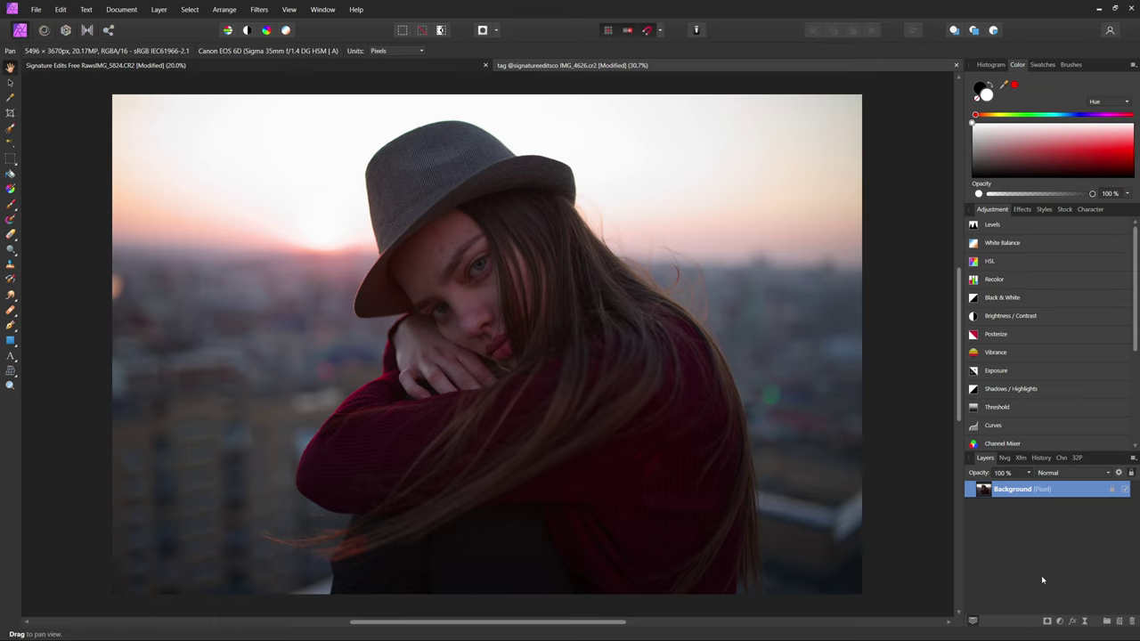
# Step: Give IMG_4626.cr2 a Curves S-curve with raised highlights, deeper shadows and slightly lifted blacks
pyautogui.moveTo(996, 431)
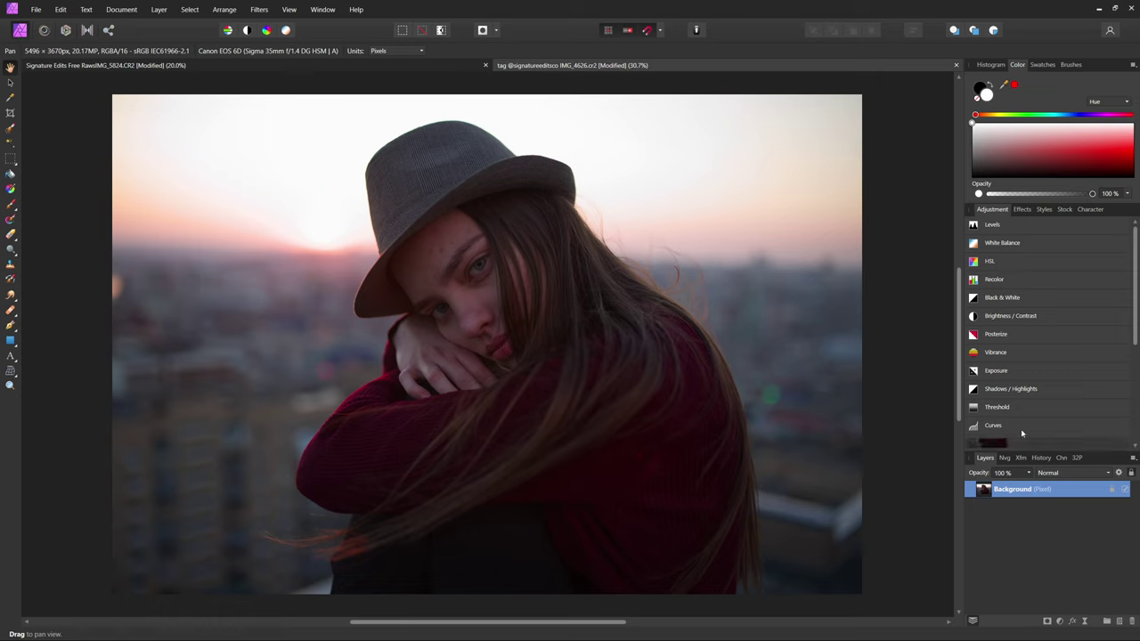
pyautogui.click(996, 431)
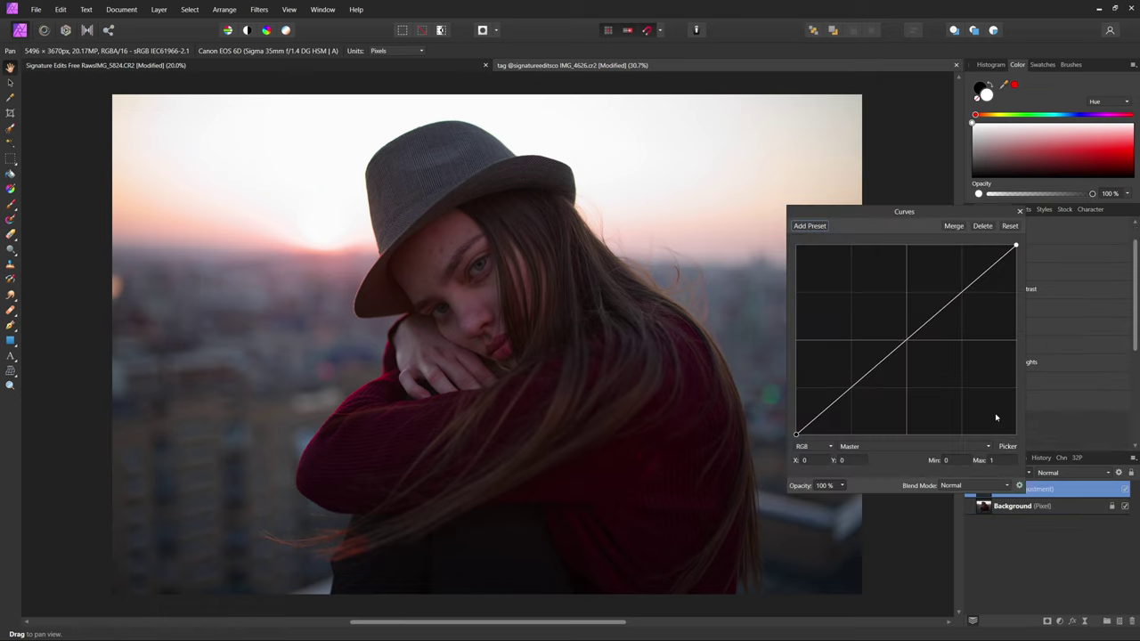
pyautogui.click(963, 294)
pyautogui.moveTo(964, 294); pyautogui.dragTo(963, 287)
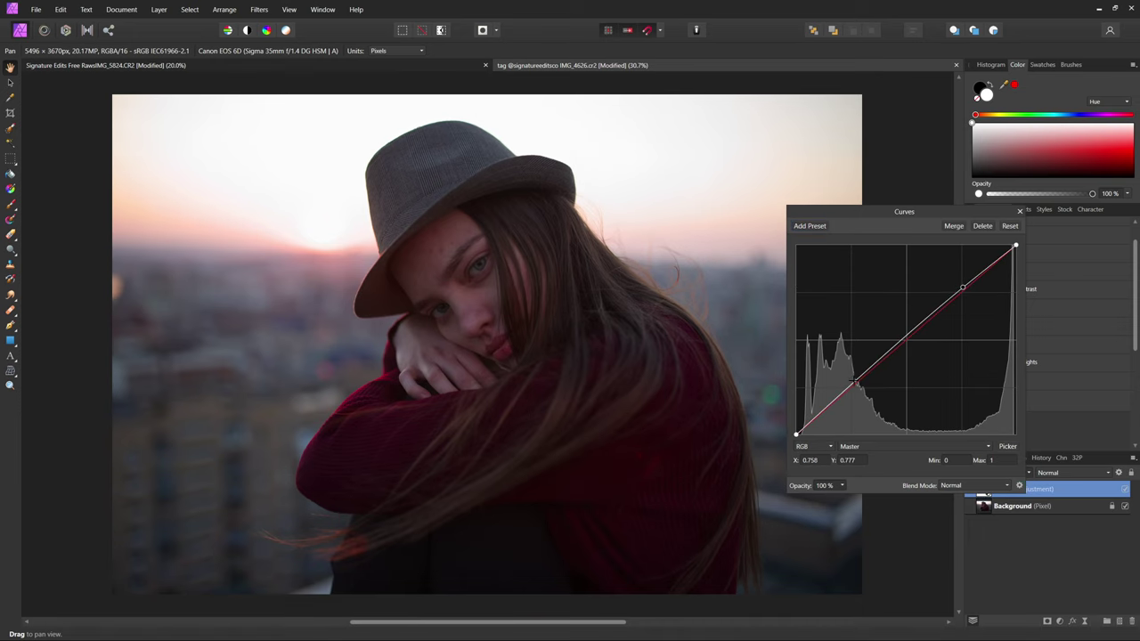
pyautogui.moveTo(852, 385); pyautogui.dragTo(851, 394)
pyautogui.moveTo(796, 436); pyautogui.dragTo(784, 433)
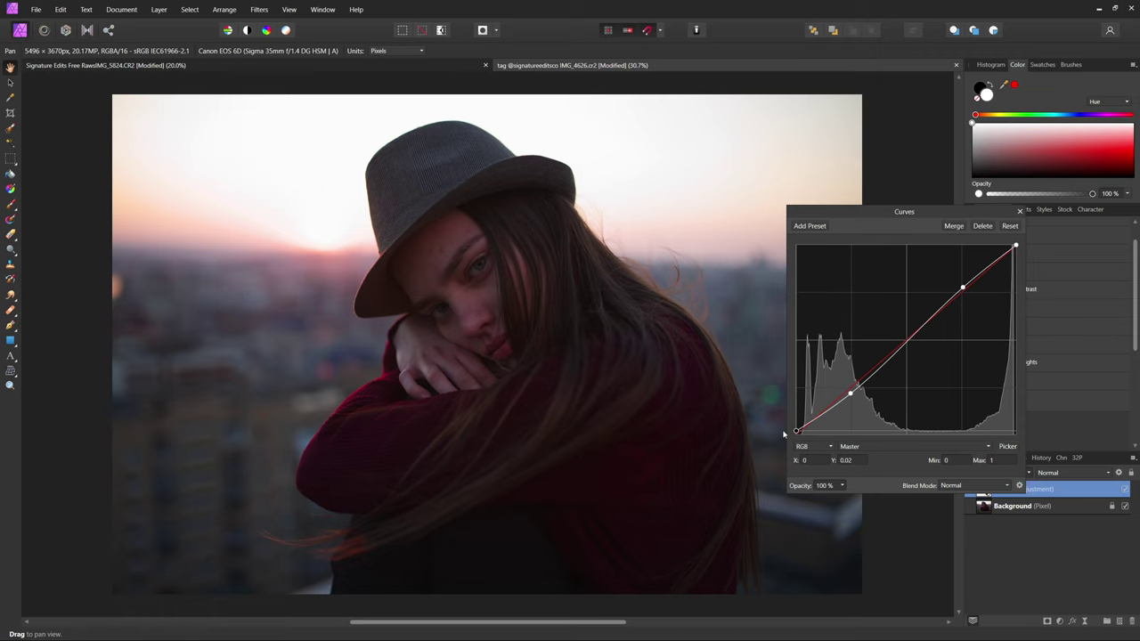
pyautogui.click(1020, 211)
pyautogui.scroll(-3, 1006, 348)
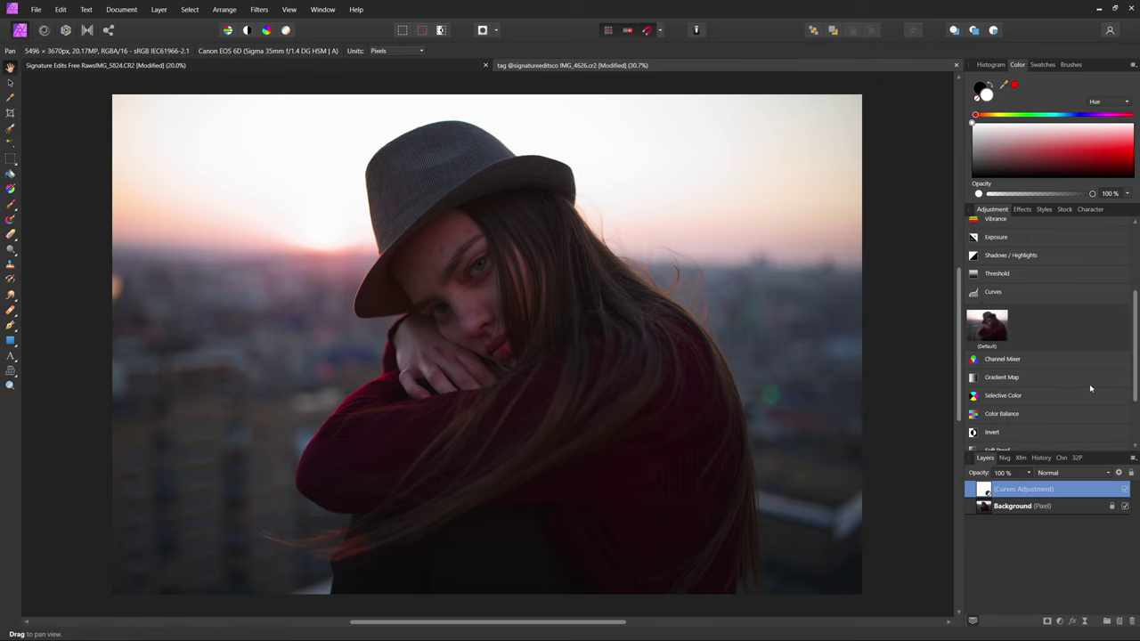
pyautogui.click(1000, 415)
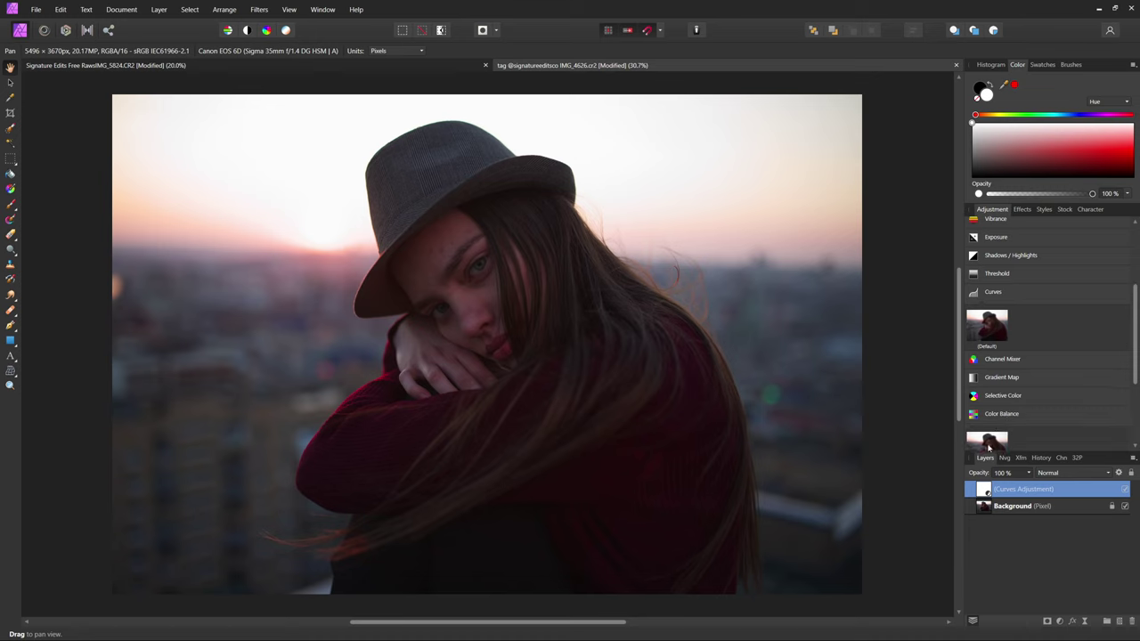
# Step: Push the Shadows toward cyan and slightly toward blue
pyautogui.click(847, 371)
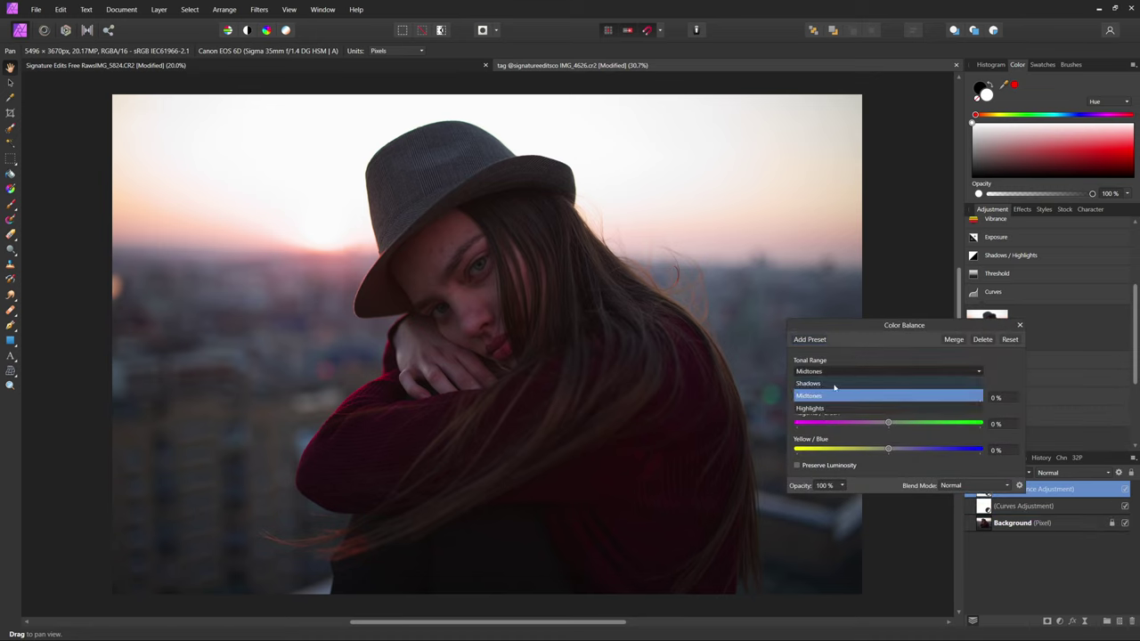
pyautogui.click(877, 386)
pyautogui.moveTo(888, 397); pyautogui.dragTo(885, 399)
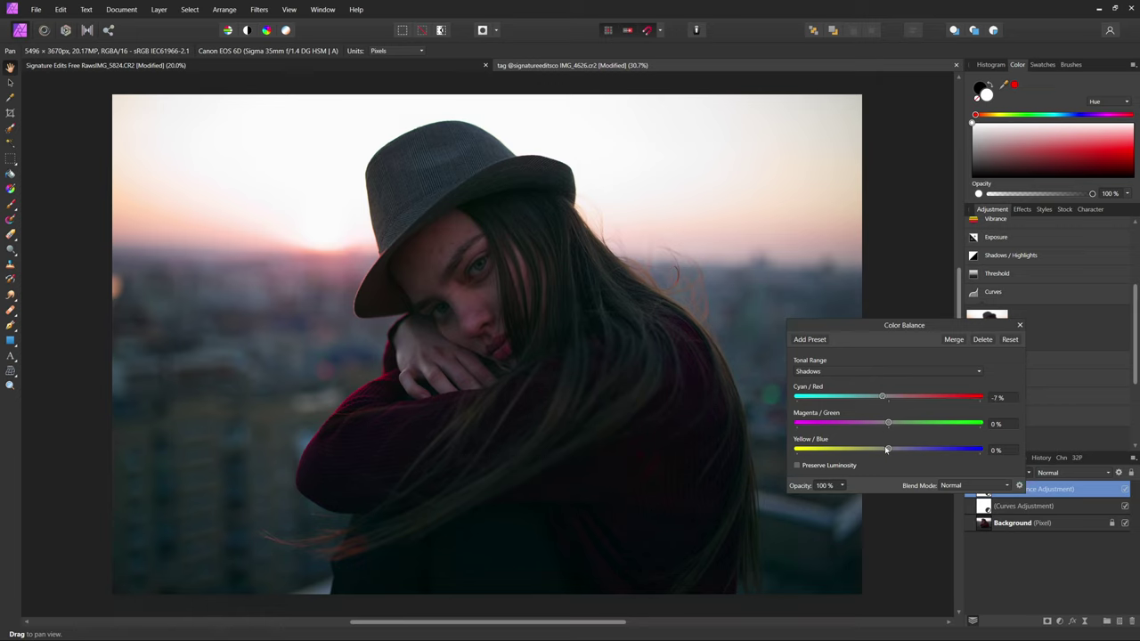
pyautogui.moveTo(887, 450); pyautogui.dragTo(887, 425)
# Step: Shift the Highlights toward cyan and blue with a slight magenta tint
pyautogui.click(841, 372)
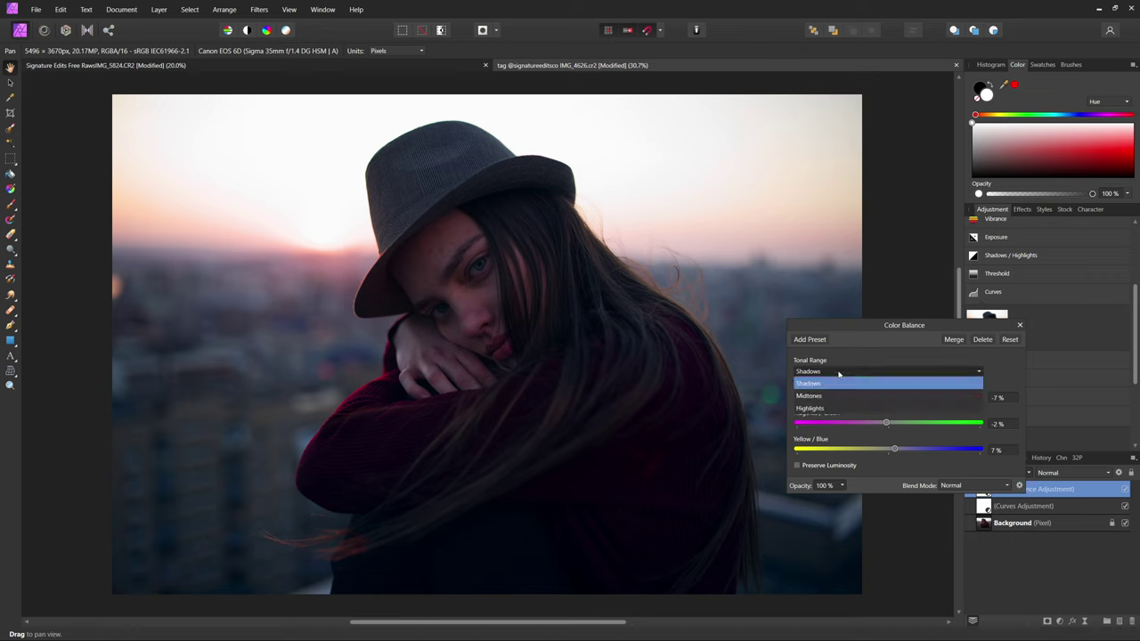
pyautogui.click(827, 408)
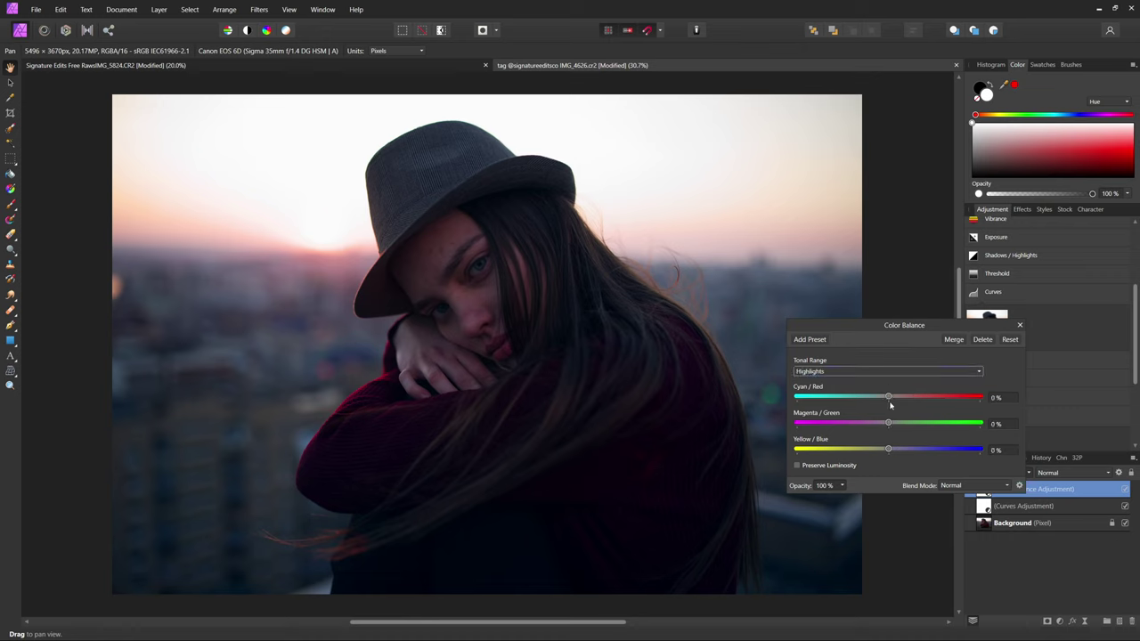
pyautogui.moveTo(888, 397); pyautogui.dragTo(882, 398)
pyautogui.moveTo(888, 449); pyautogui.dragTo(894, 454)
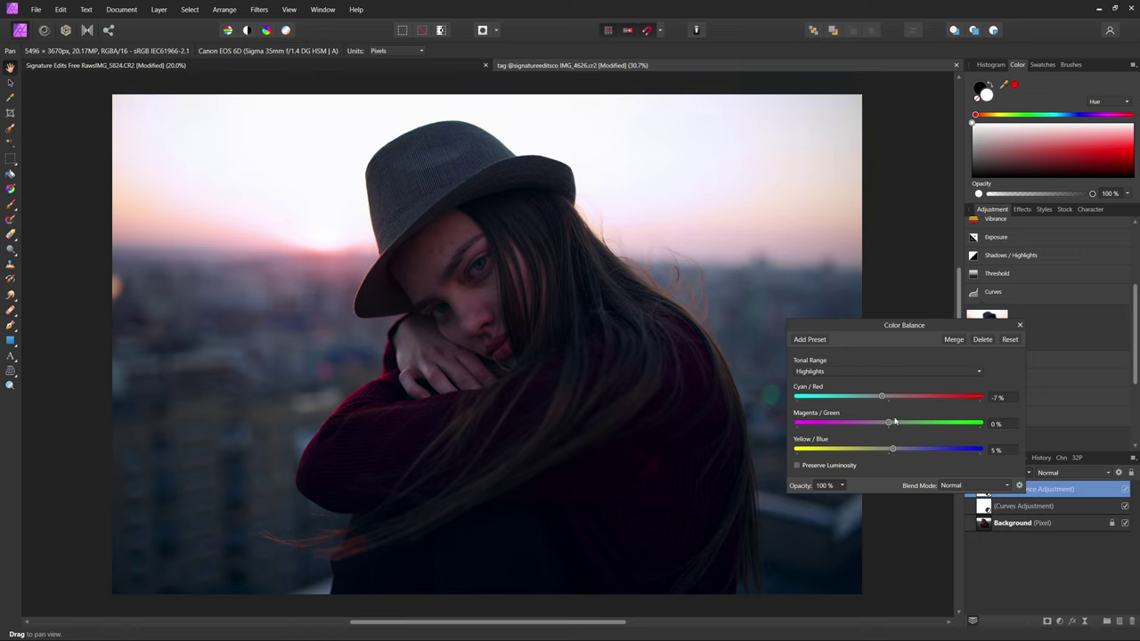
pyautogui.moveTo(889, 423); pyautogui.dragTo(885, 428)
# Step: Set the Midtones to Cyan/Red +10% and Yellow/Blue -14%, close, and compare the layer on/off
pyautogui.click(854, 371)
pyautogui.click(830, 396)
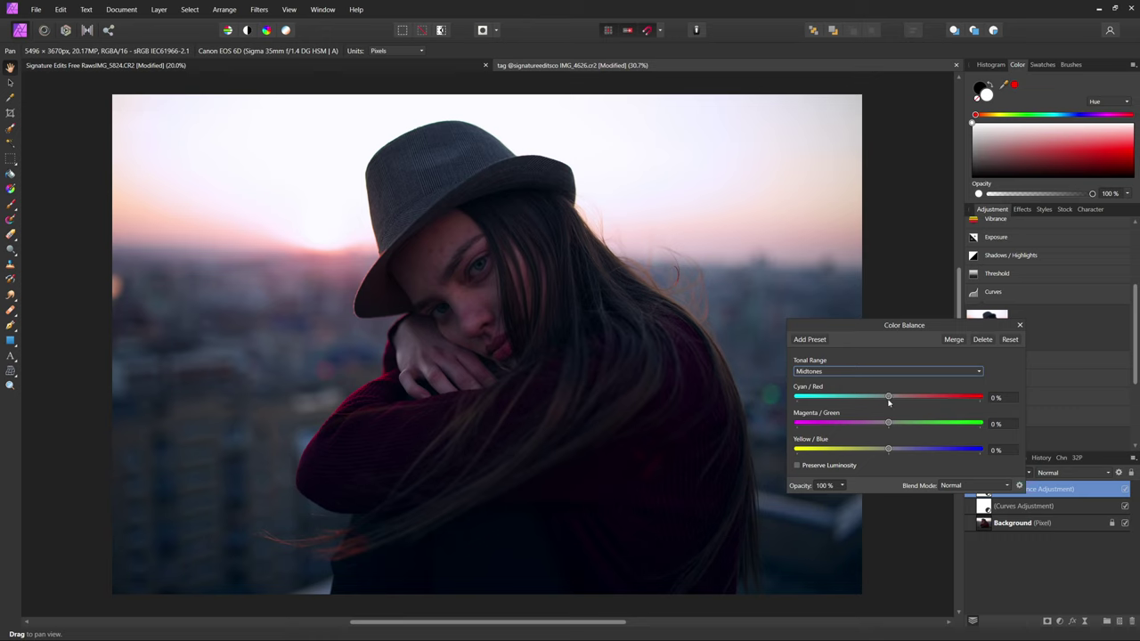
pyautogui.moveTo(889, 397); pyautogui.dragTo(899, 404)
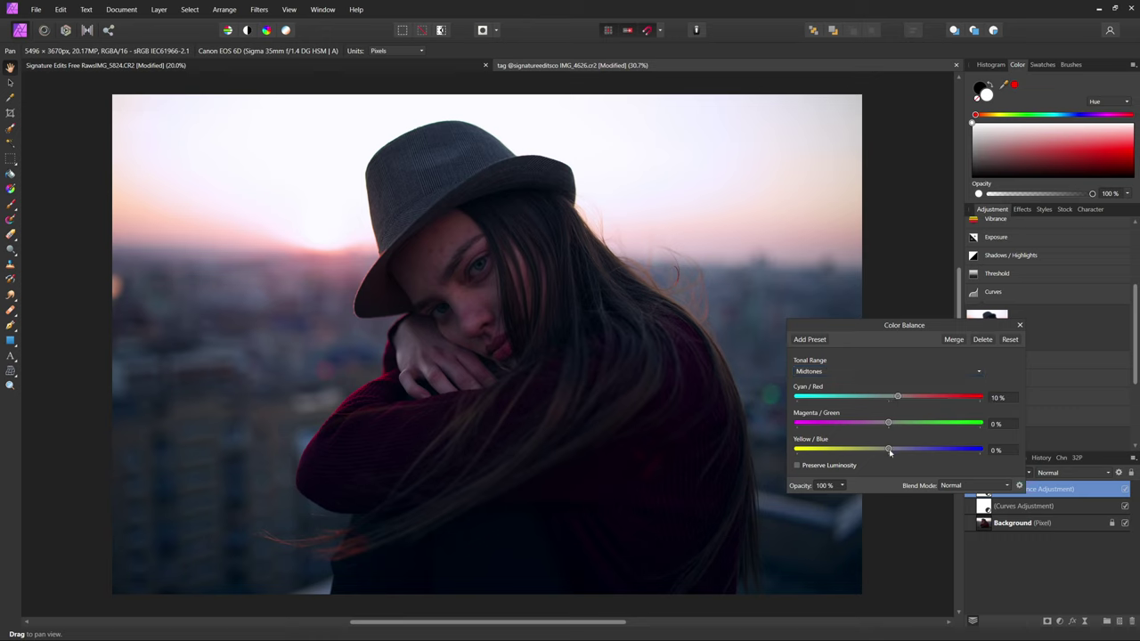
pyautogui.moveTo(889, 452); pyautogui.dragTo(883, 423)
pyautogui.click(1019, 325)
pyautogui.click(1125, 490)
pyautogui.click(1125, 490)
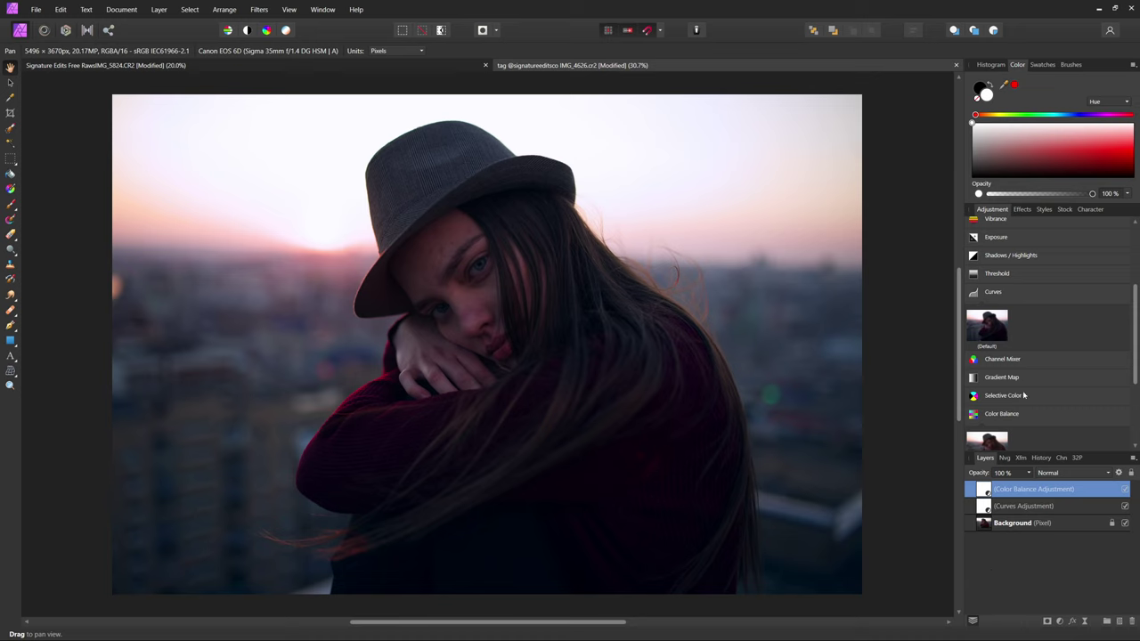
# Step: Add a Channel Mixer whose Green output uses Green 0% and Blue 100%
pyautogui.click(989, 383)
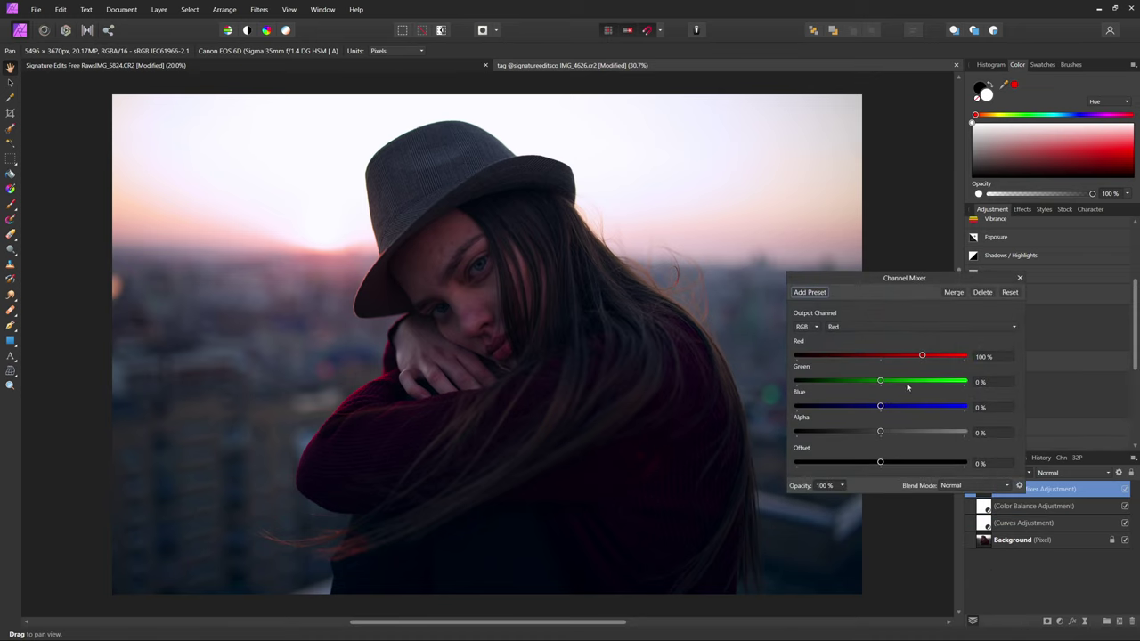
pyautogui.click(855, 327)
pyautogui.click(856, 352)
pyautogui.click(984, 382)
pyautogui.write('0')
pyautogui.press('Return')
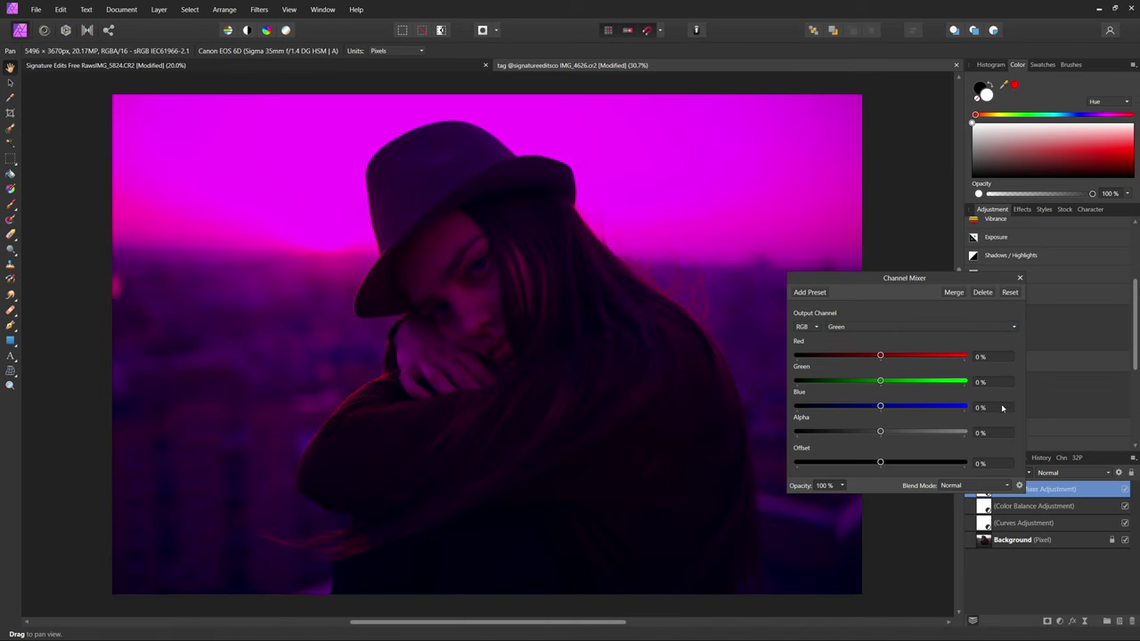
pyautogui.click(1004, 407)
pyautogui.write('100')
pyautogui.press('Return')
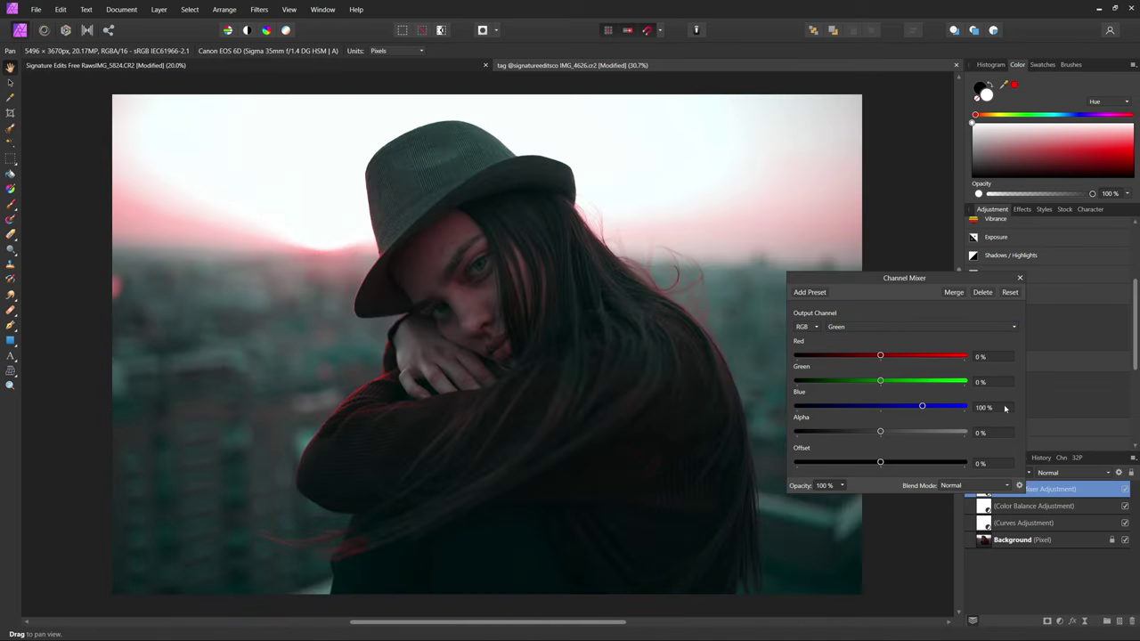
pyautogui.click(1020, 278)
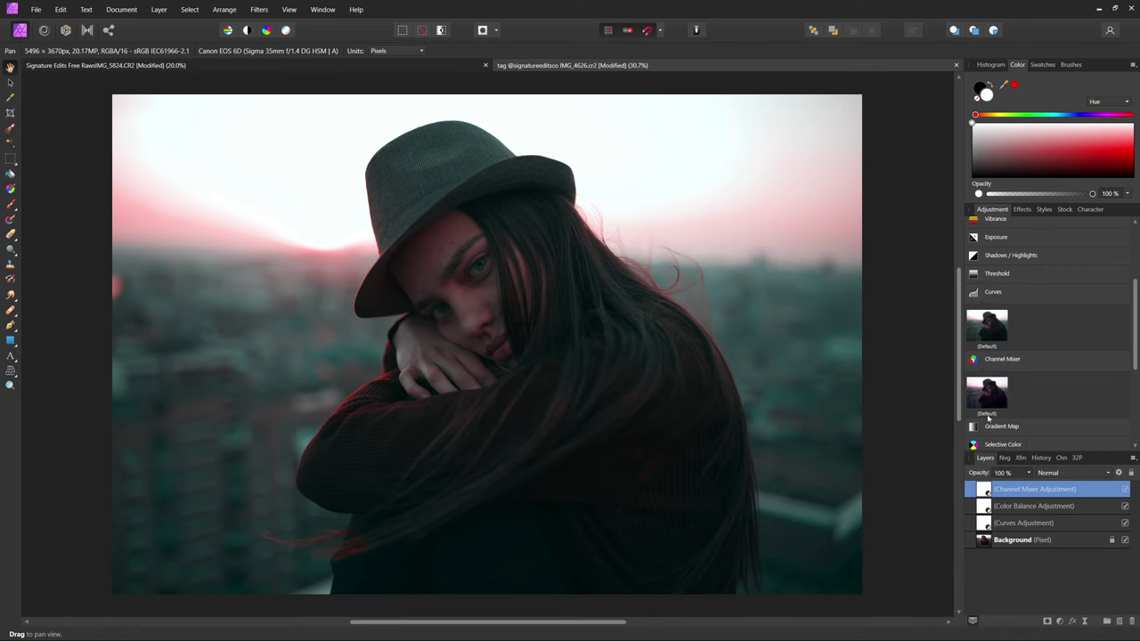
pyautogui.scroll(3, 1018, 398)
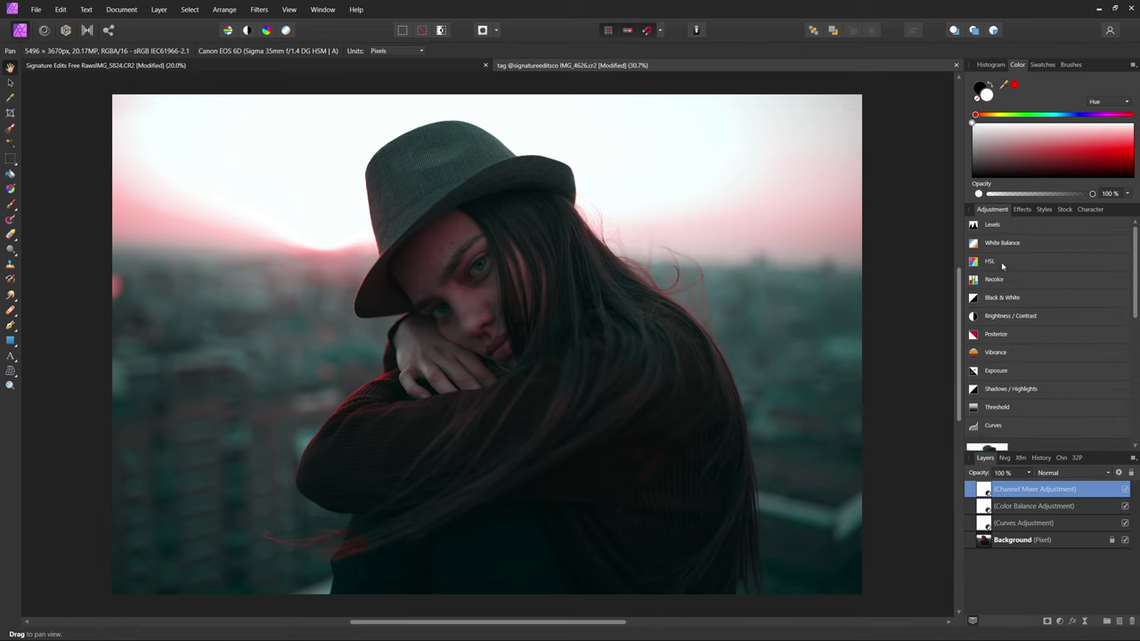
# Step: Add a default HSL layer and raise the cyan Saturation Shift
pyautogui.click(1002, 262)
pyautogui.click(987, 298)
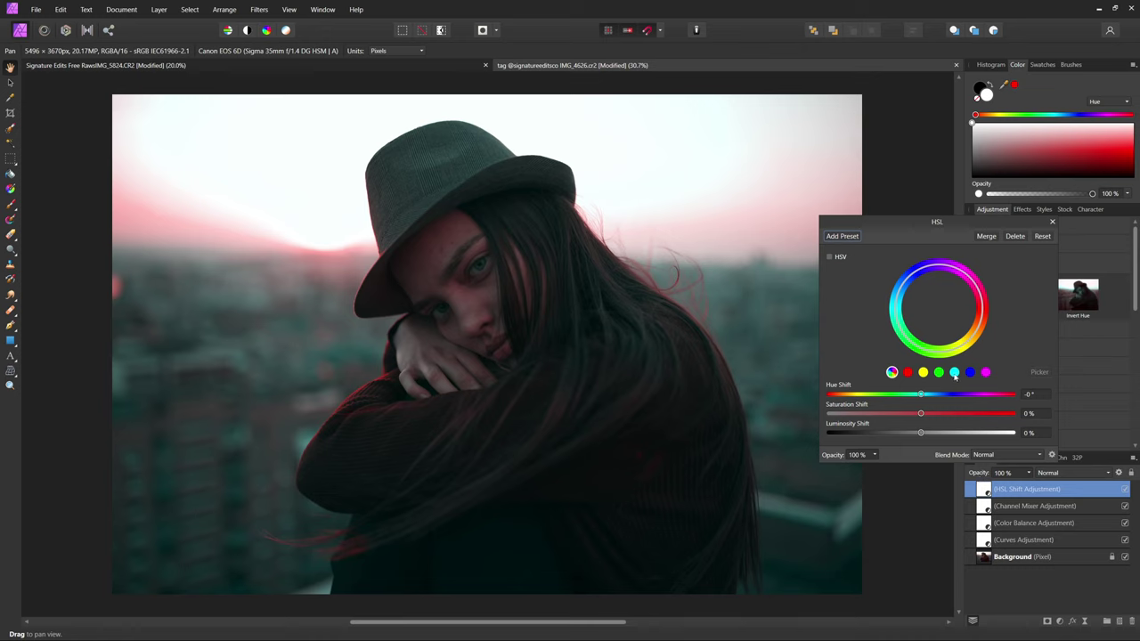
pyautogui.click(954, 373)
pyautogui.moveTo(922, 414)
pyautogui.mouseDown()
pyautogui.moveTo(949, 414)
pyautogui.moveTo(938, 414)
pyautogui.mouseUp()
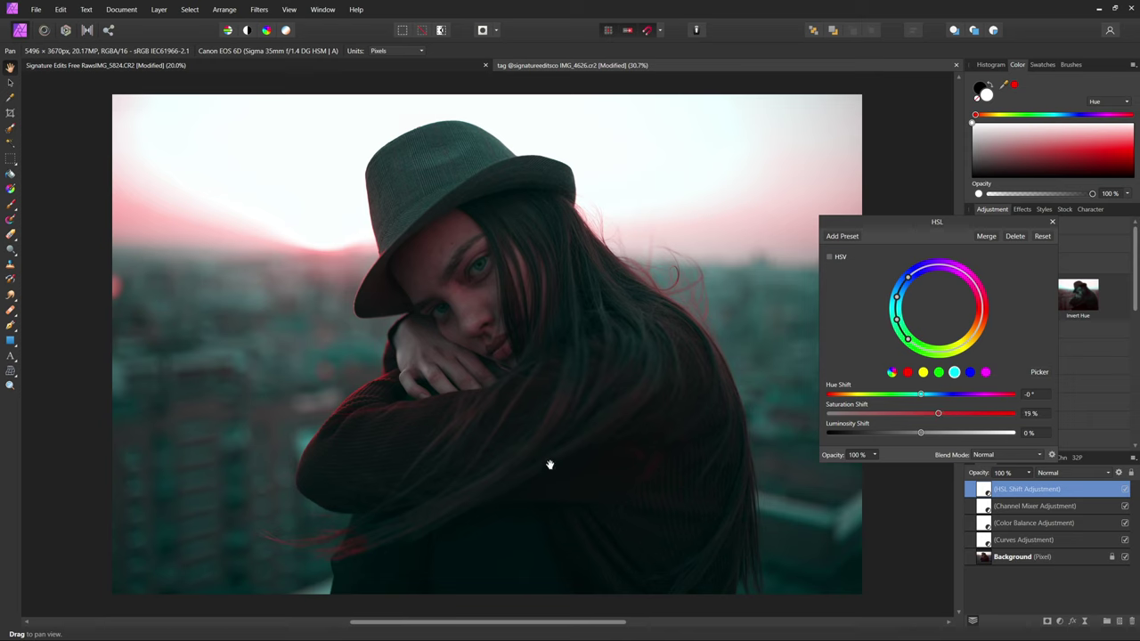
# Step: Shift the reds' hue -7.5° and tune their saturation, then set Master Saturation to 13%
pyautogui.click(907, 372)
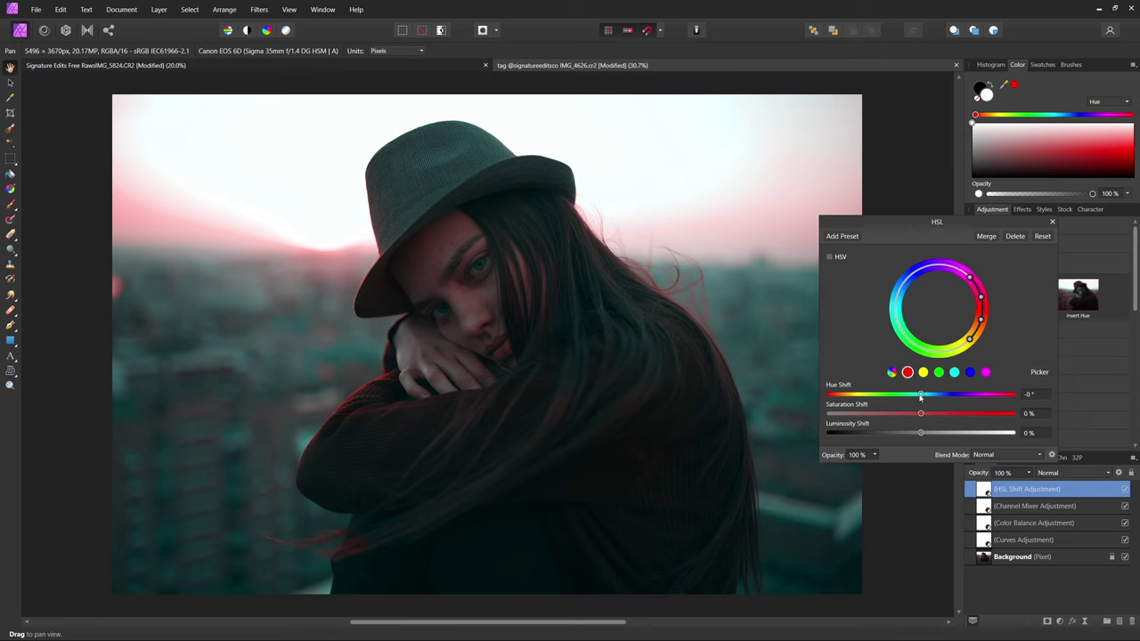
pyautogui.moveTo(921, 395); pyautogui.dragTo(931, 416)
pyautogui.moveTo(930, 415); pyautogui.dragTo(984, 415)
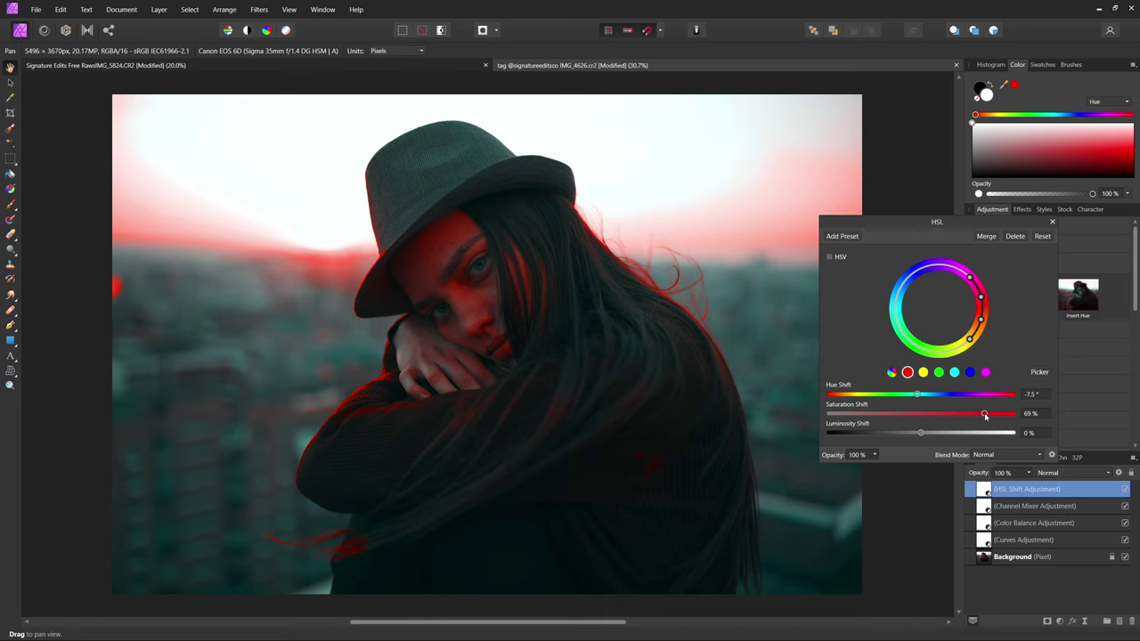
pyautogui.moveTo(984, 415); pyautogui.dragTo(937, 419)
pyautogui.click(892, 373)
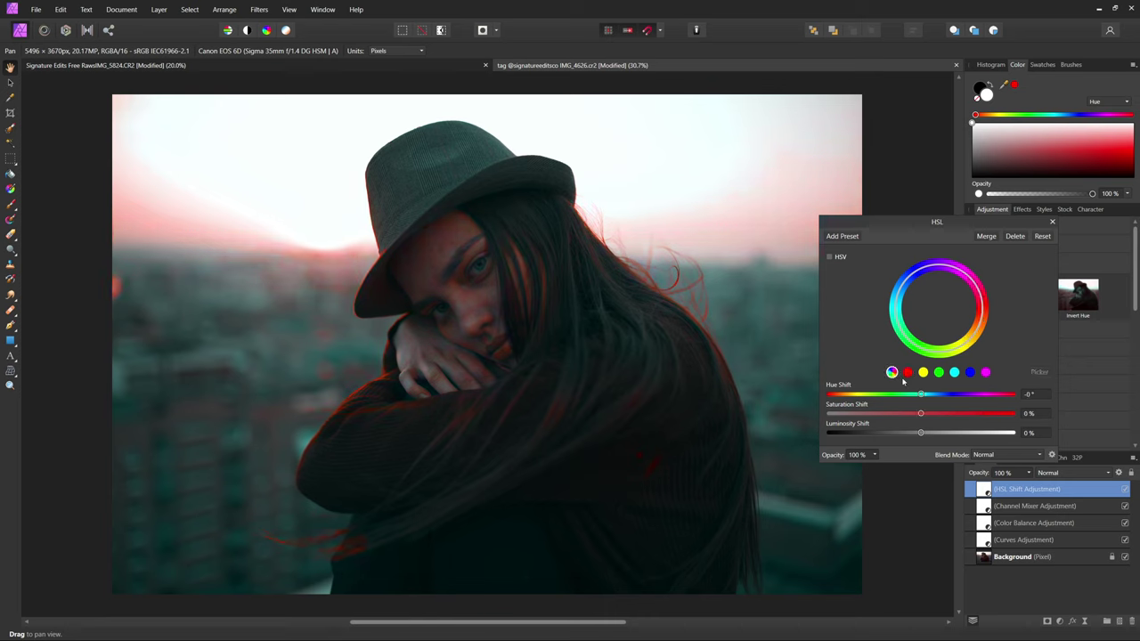
pyautogui.moveTo(921, 414); pyautogui.dragTo(933, 415)
# Step: Close HSL and compare the ungraded Background view against the full Curves-topped grade
pyautogui.click(1052, 222)
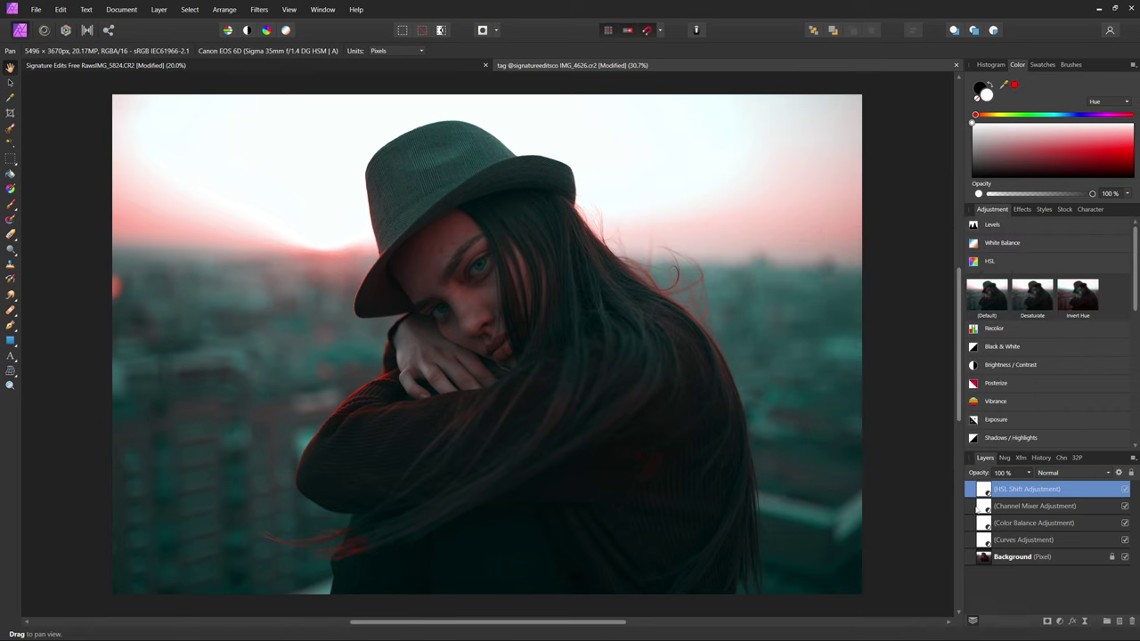
pyautogui.keyDown('alt'); pyautogui.click(1034, 557); pyautogui.keyUp('alt')
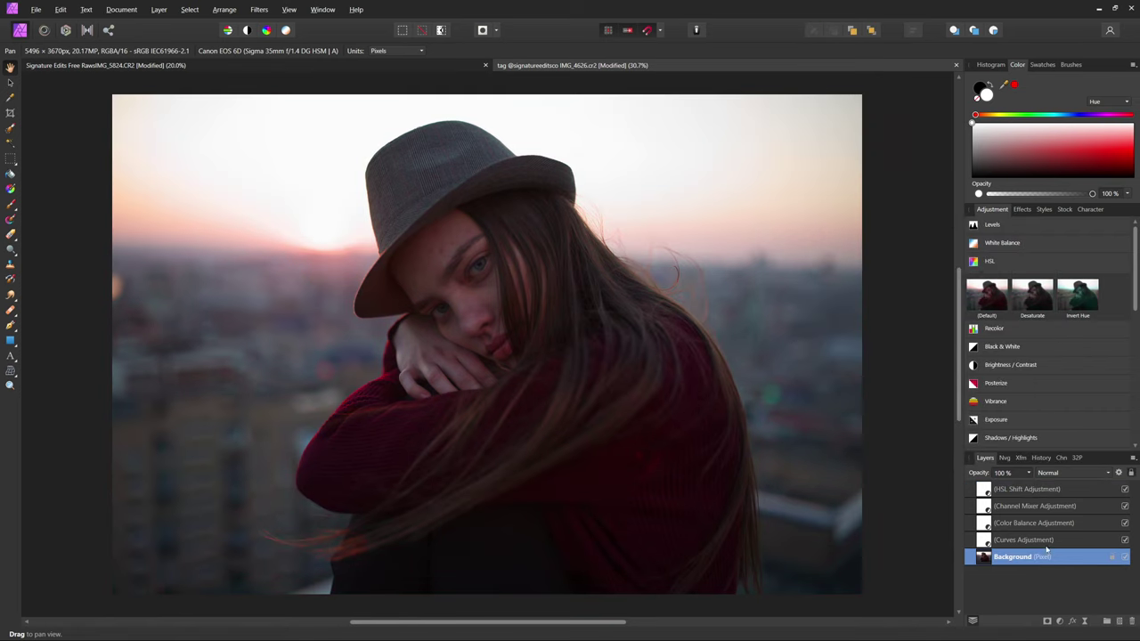
pyautogui.click(1044, 541)
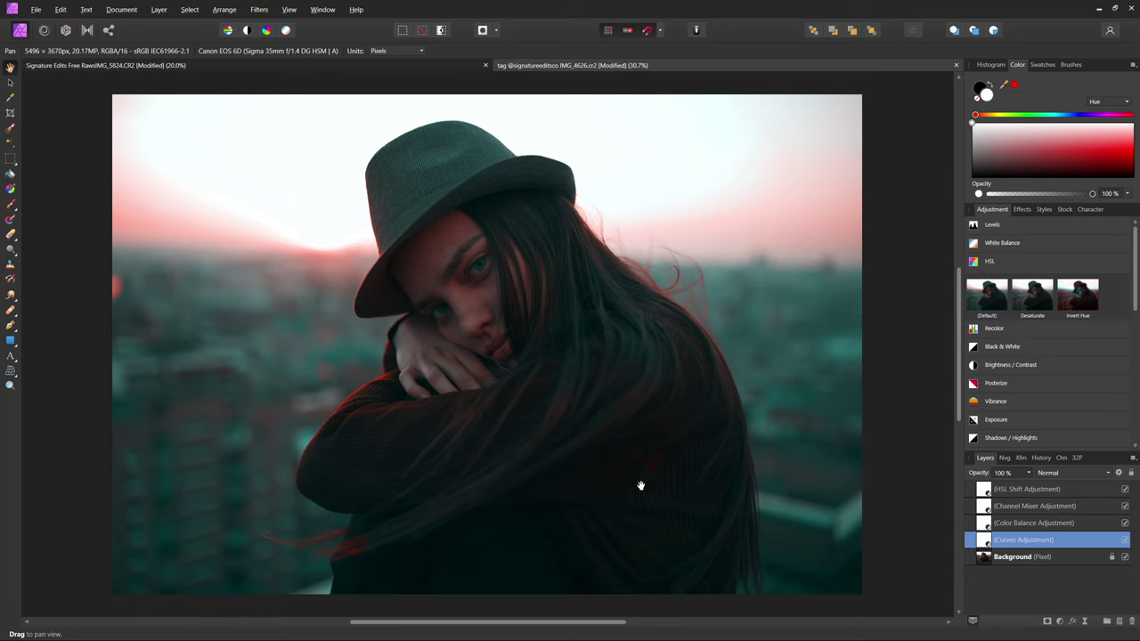
# Step: Set the HSL cyan saturation to 31%, then select the Channel Mixer layer
pyautogui.doubleClick(983, 489)
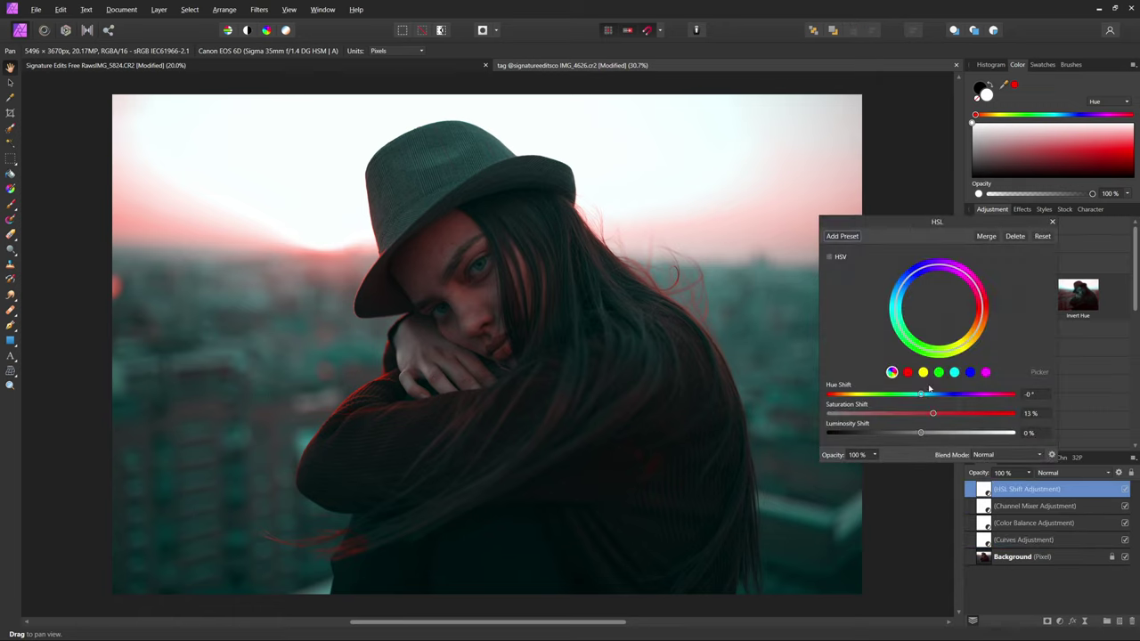
pyautogui.click(952, 373)
pyautogui.moveTo(934, 414)
pyautogui.mouseDown()
pyautogui.moveTo(968, 415)
pyautogui.moveTo(948, 415)
pyautogui.mouseUp()
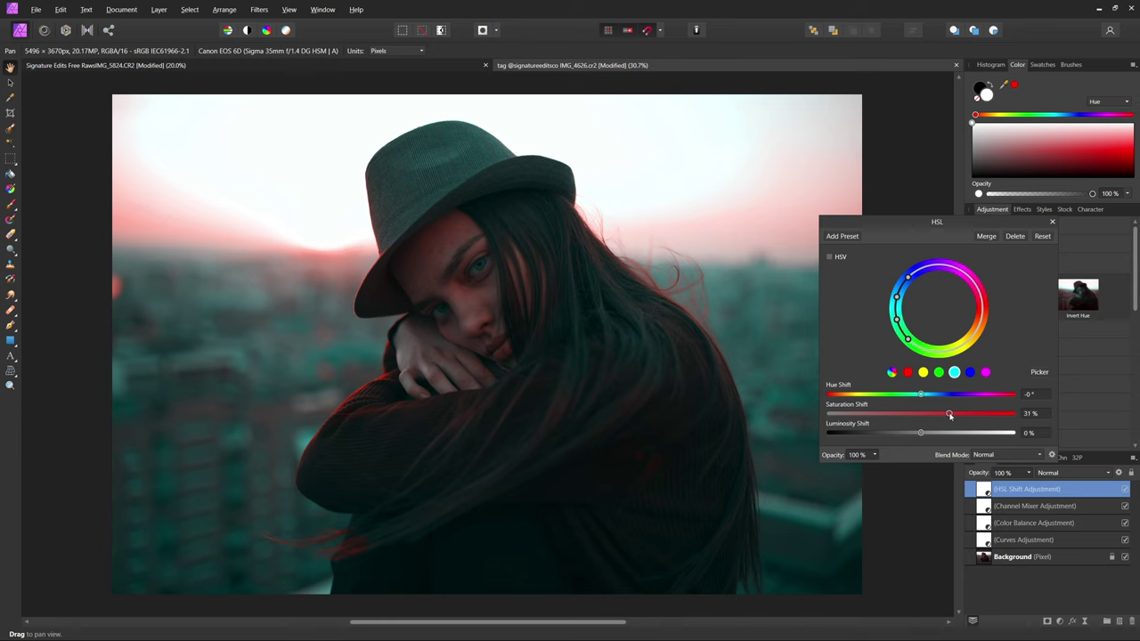
pyautogui.click(1052, 222)
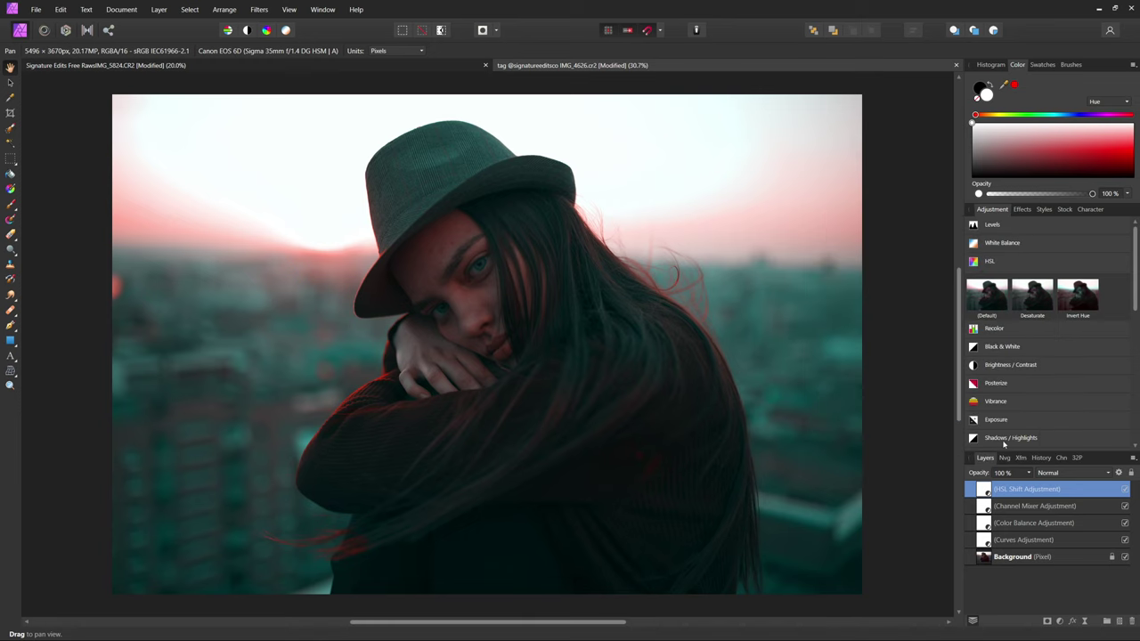
pyautogui.moveTo(986, 508); pyautogui.dragTo(1017, 489)
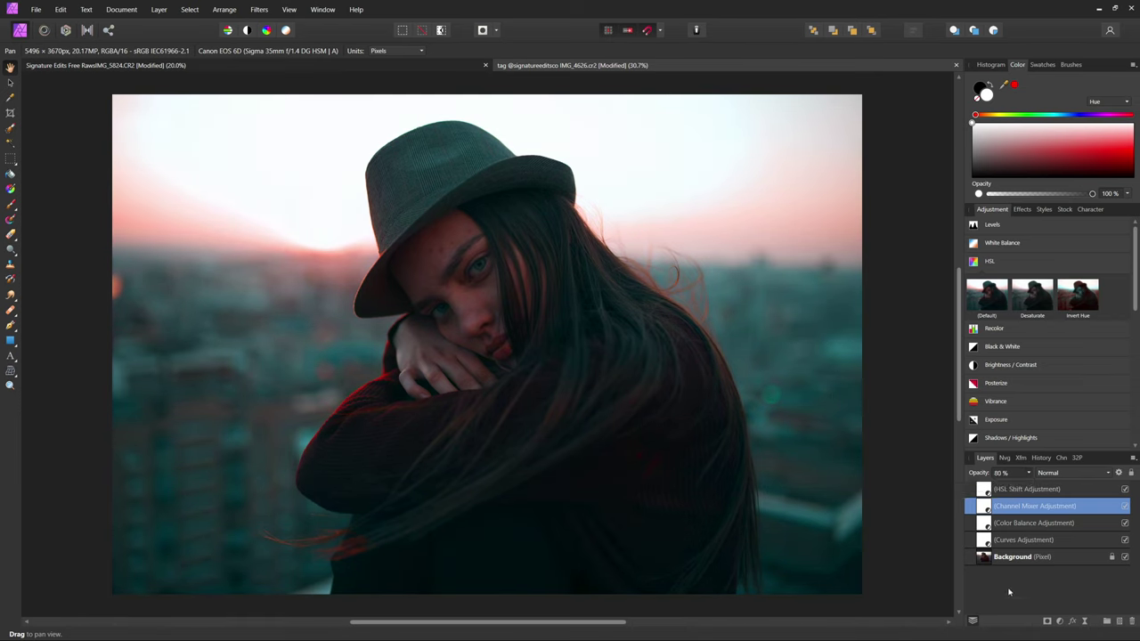